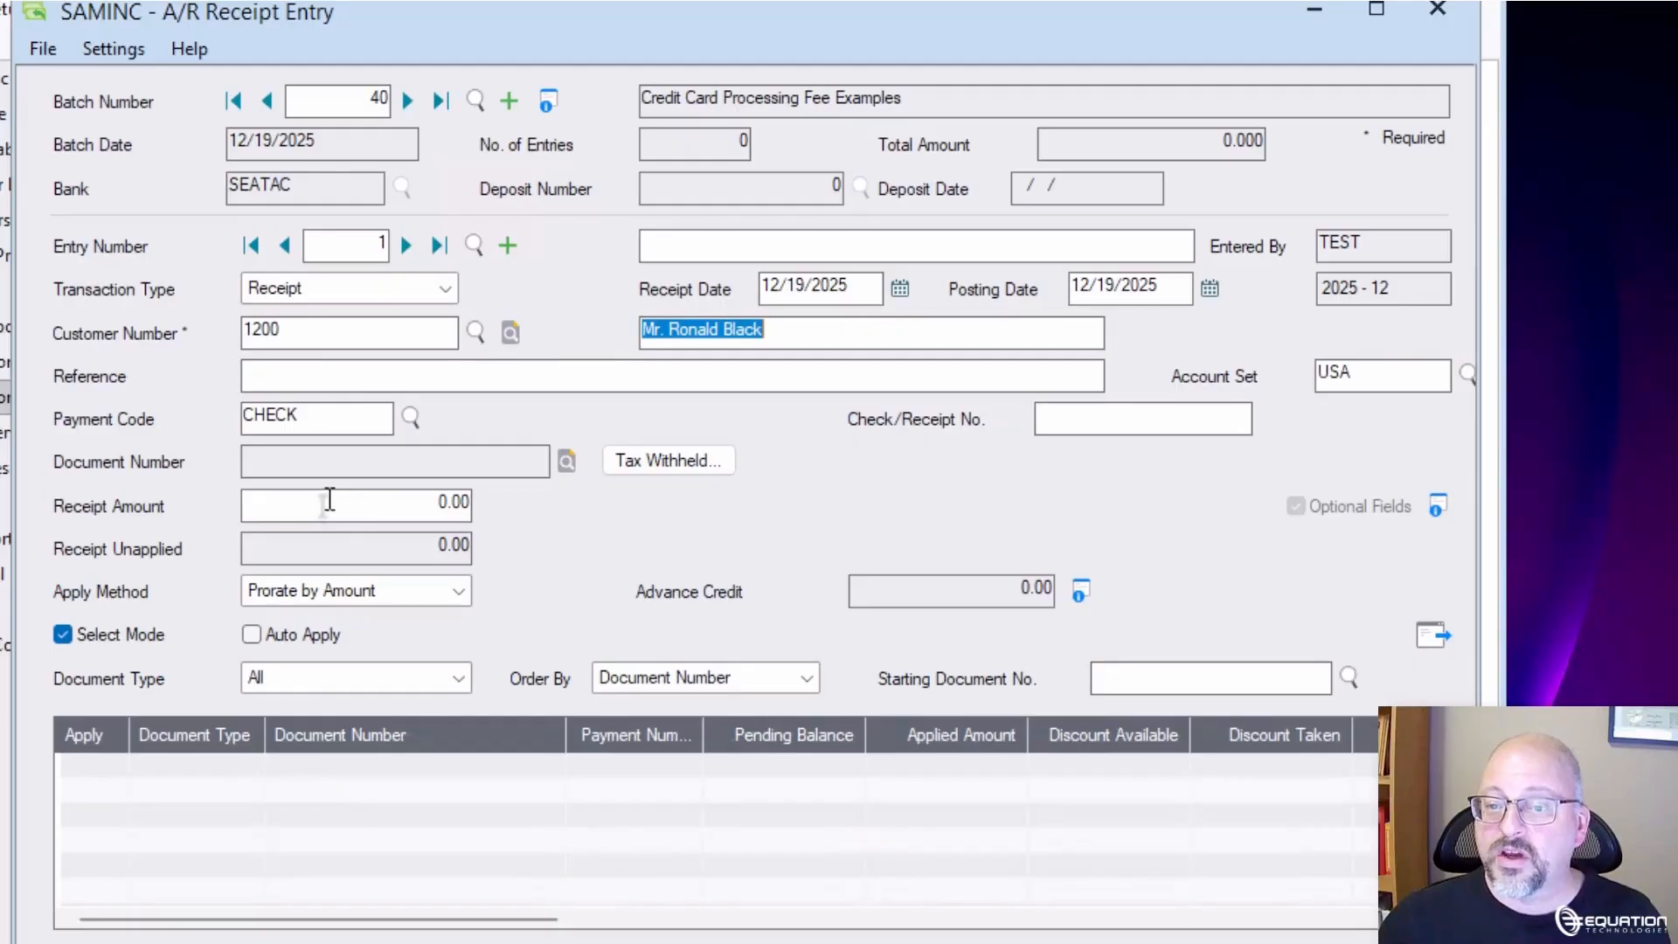
Step: Set the receipt amount to 105.00 and apply the receipt to the customer's invoice with the 226.54 pending balance
{"action": "left_click", "coordinate": [333, 502]}
{"action": "type", "text": "105"}
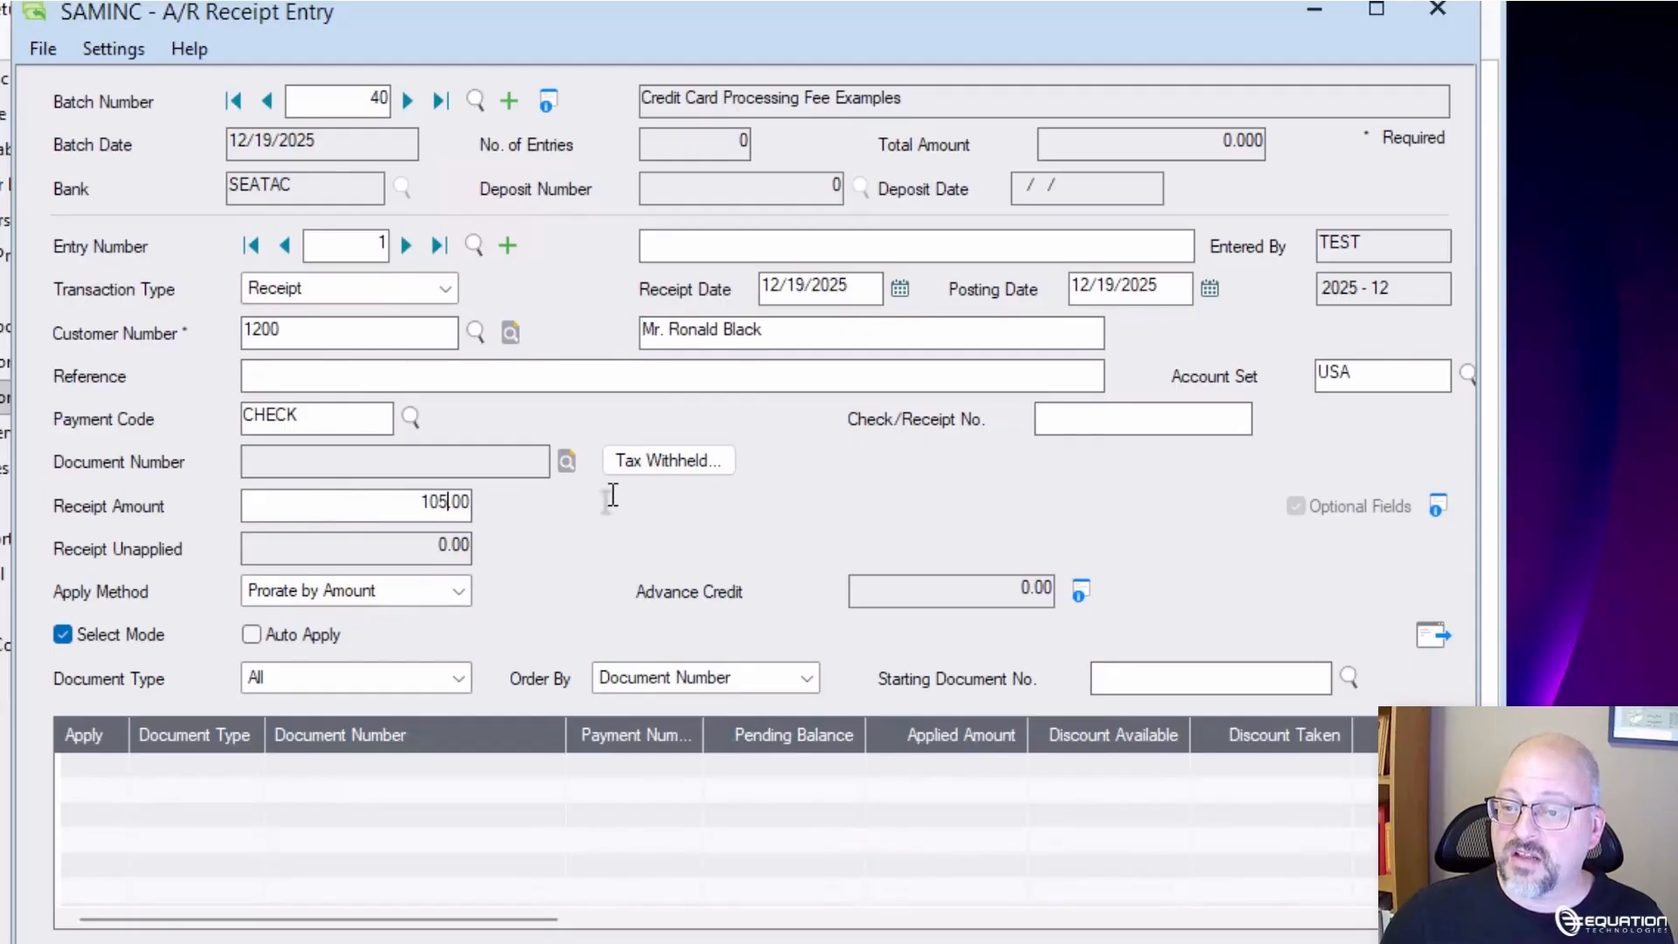
{"action": "key", "text": "Tab"}
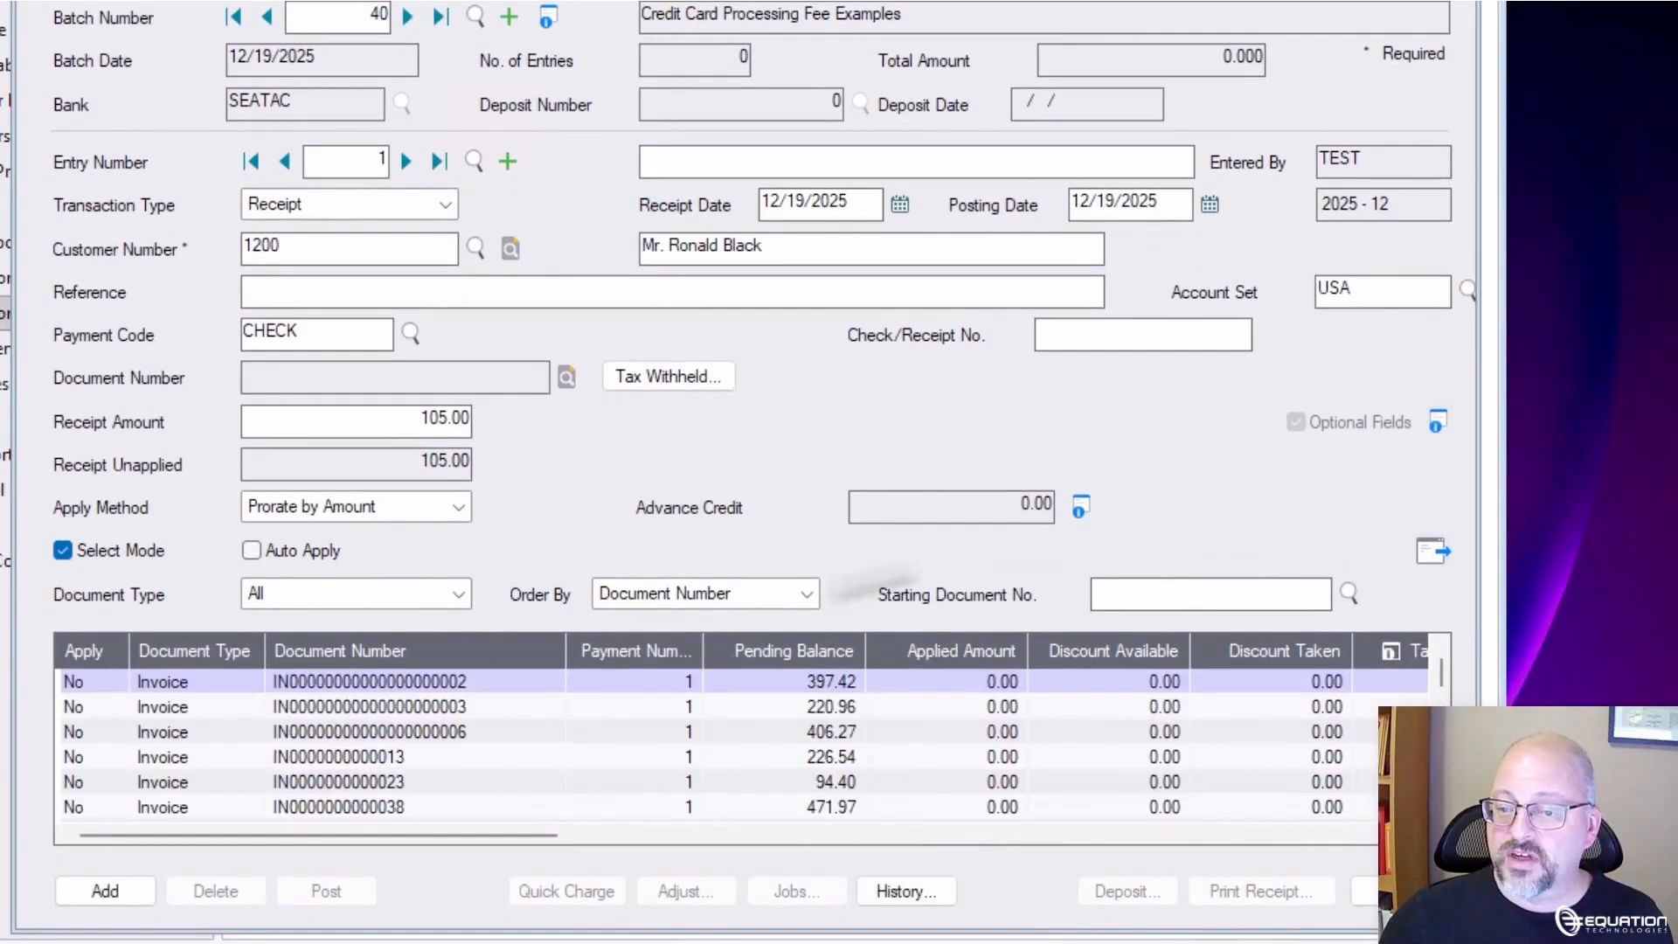
{"action": "left_click", "coordinate": [81, 756]}
{"action": "double_click", "coordinate": [84, 767]}
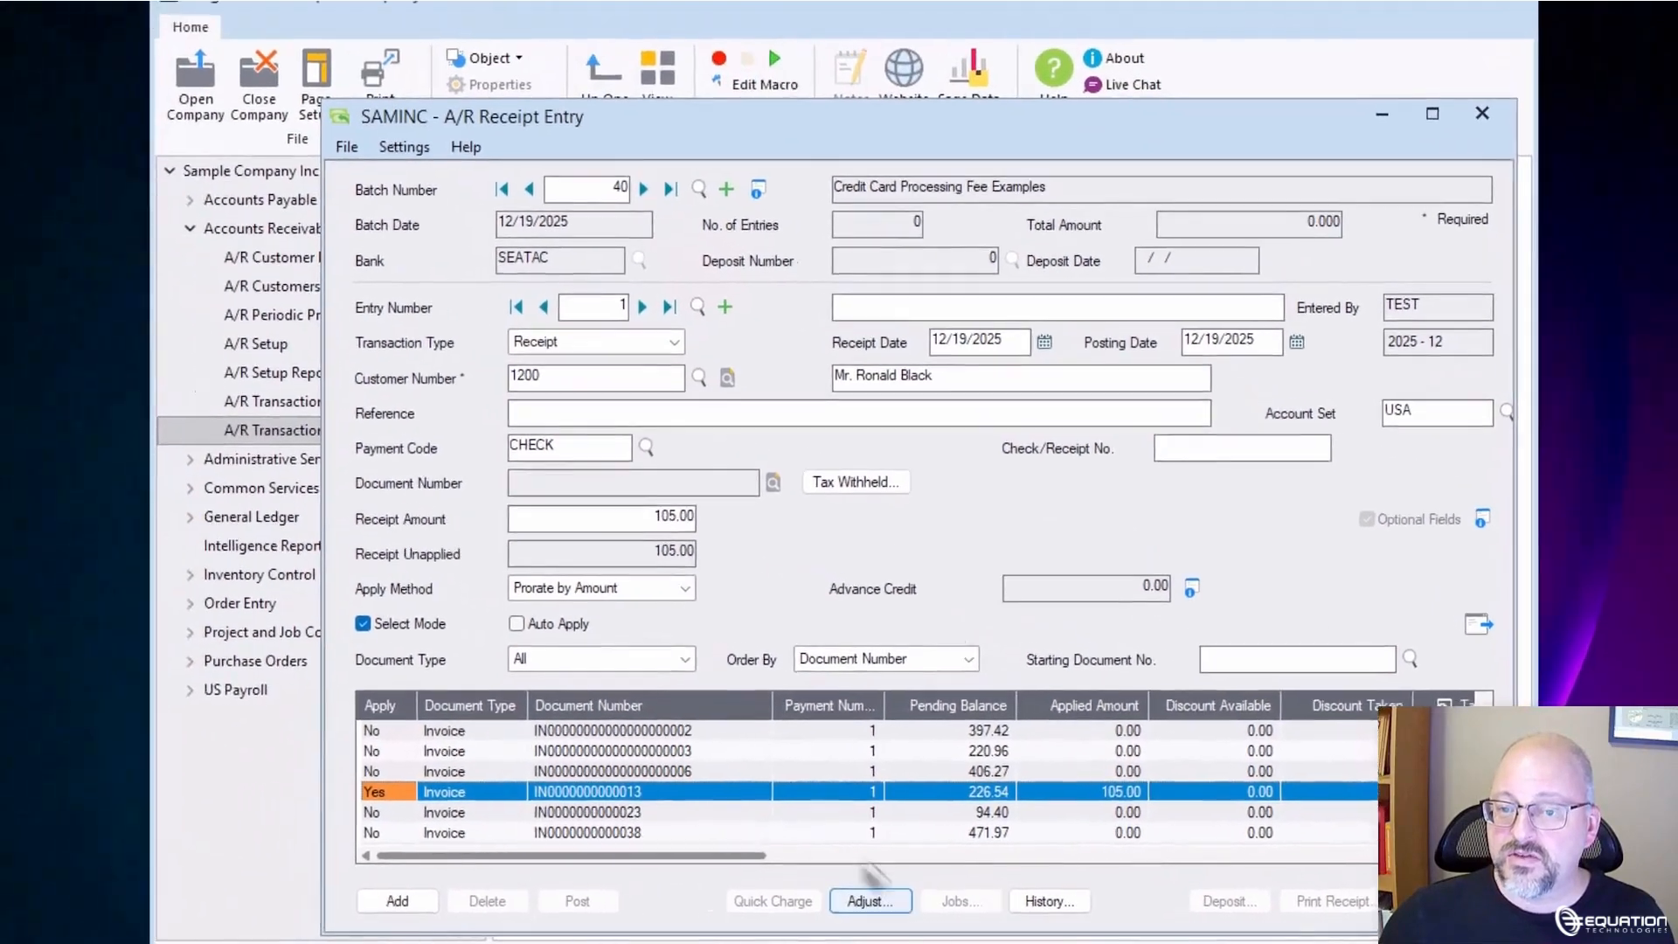
Step: Check the Allow Adjustments in Receipt Batches setting among the transaction settings in A/R Options, and close the options
{"action": "left_click", "coordinate": [288, 354]}
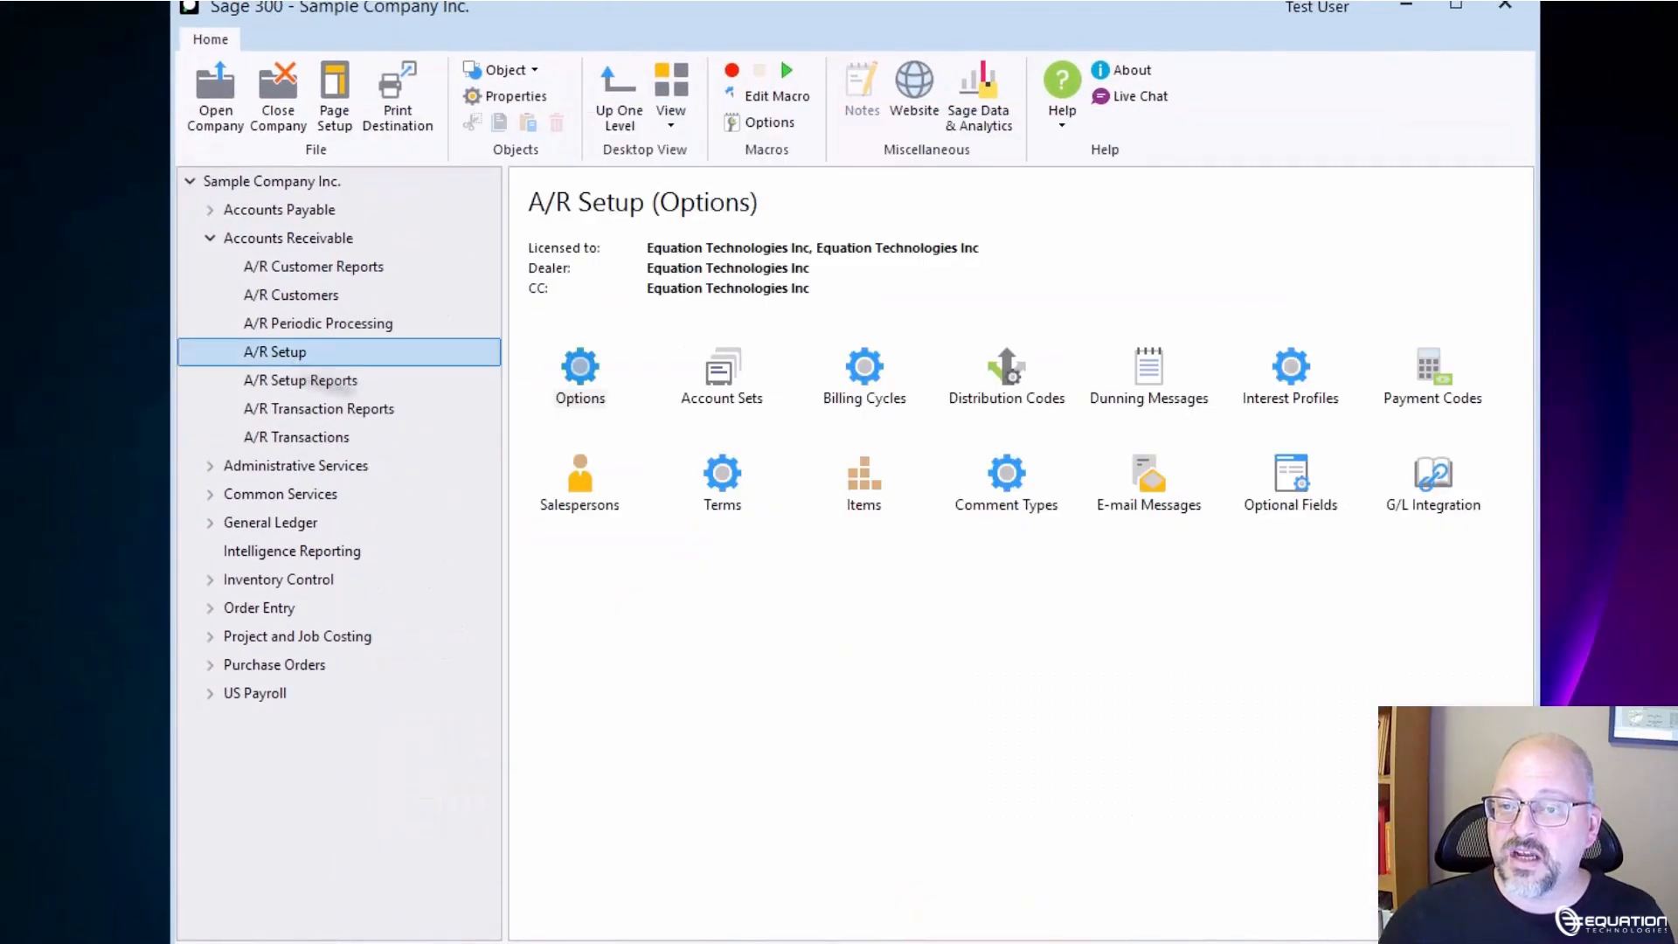
{"action": "double_click", "coordinate": [580, 375]}
{"action": "left_click", "coordinate": [601, 384]}
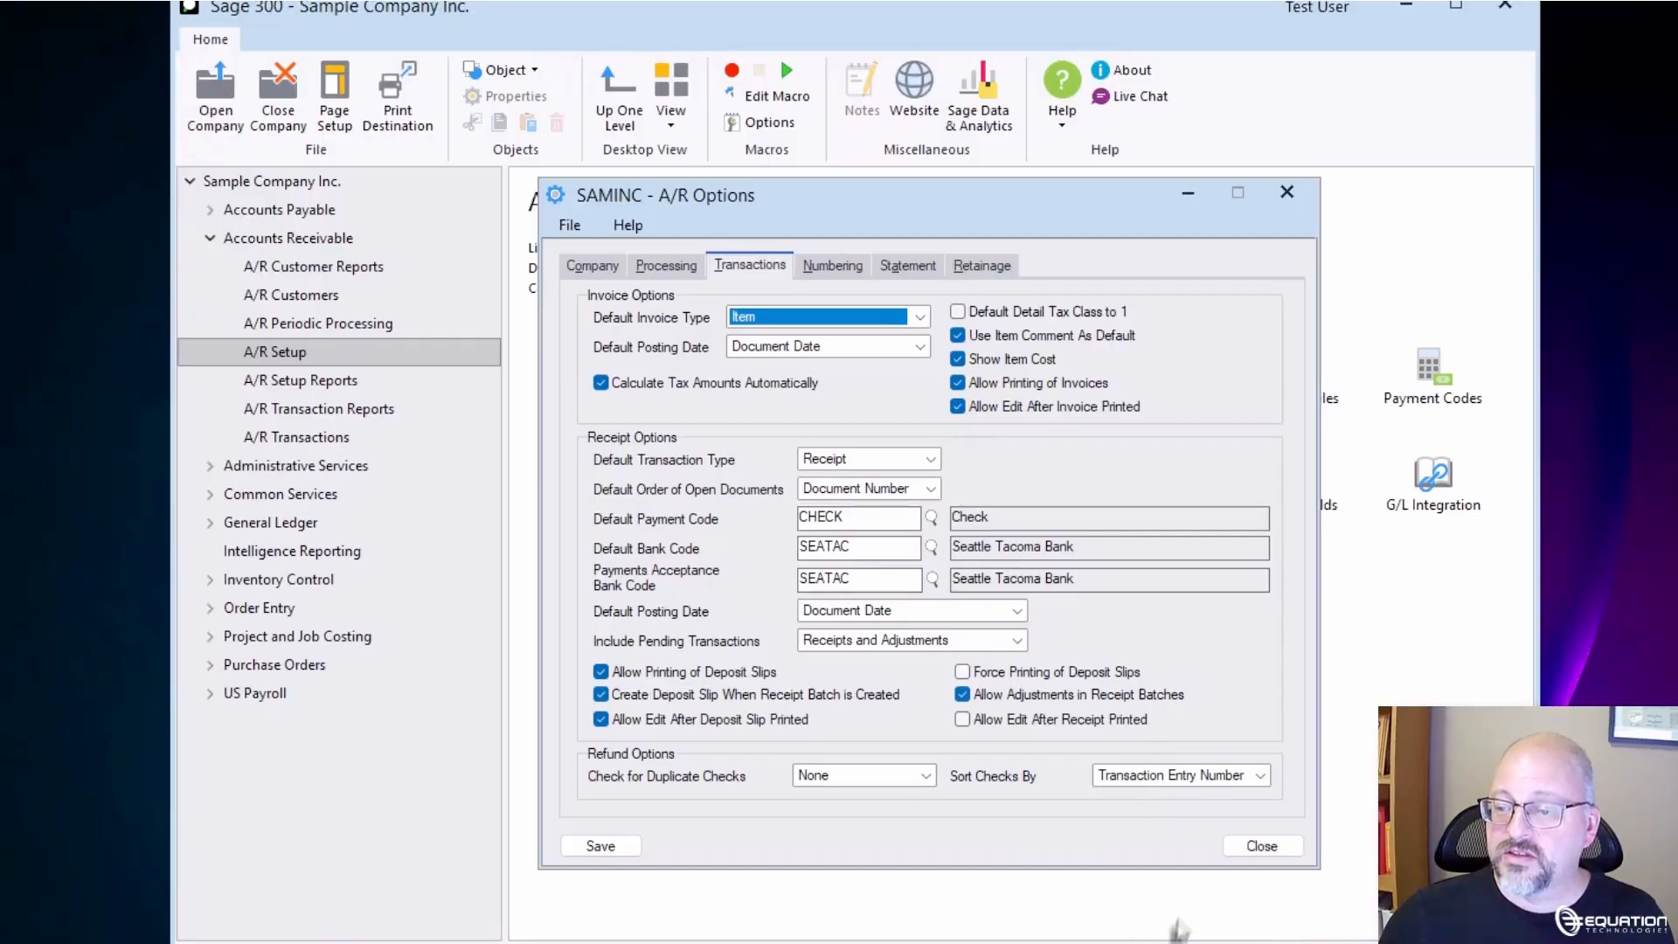
{"action": "left_click", "coordinate": [1252, 854]}
Step: Return to A/R Receipt Entry and start an adjustment for the applied invoice with a line using distribution code CCFEE
{"action": "mouse_move", "coordinate": [1219, 942]}
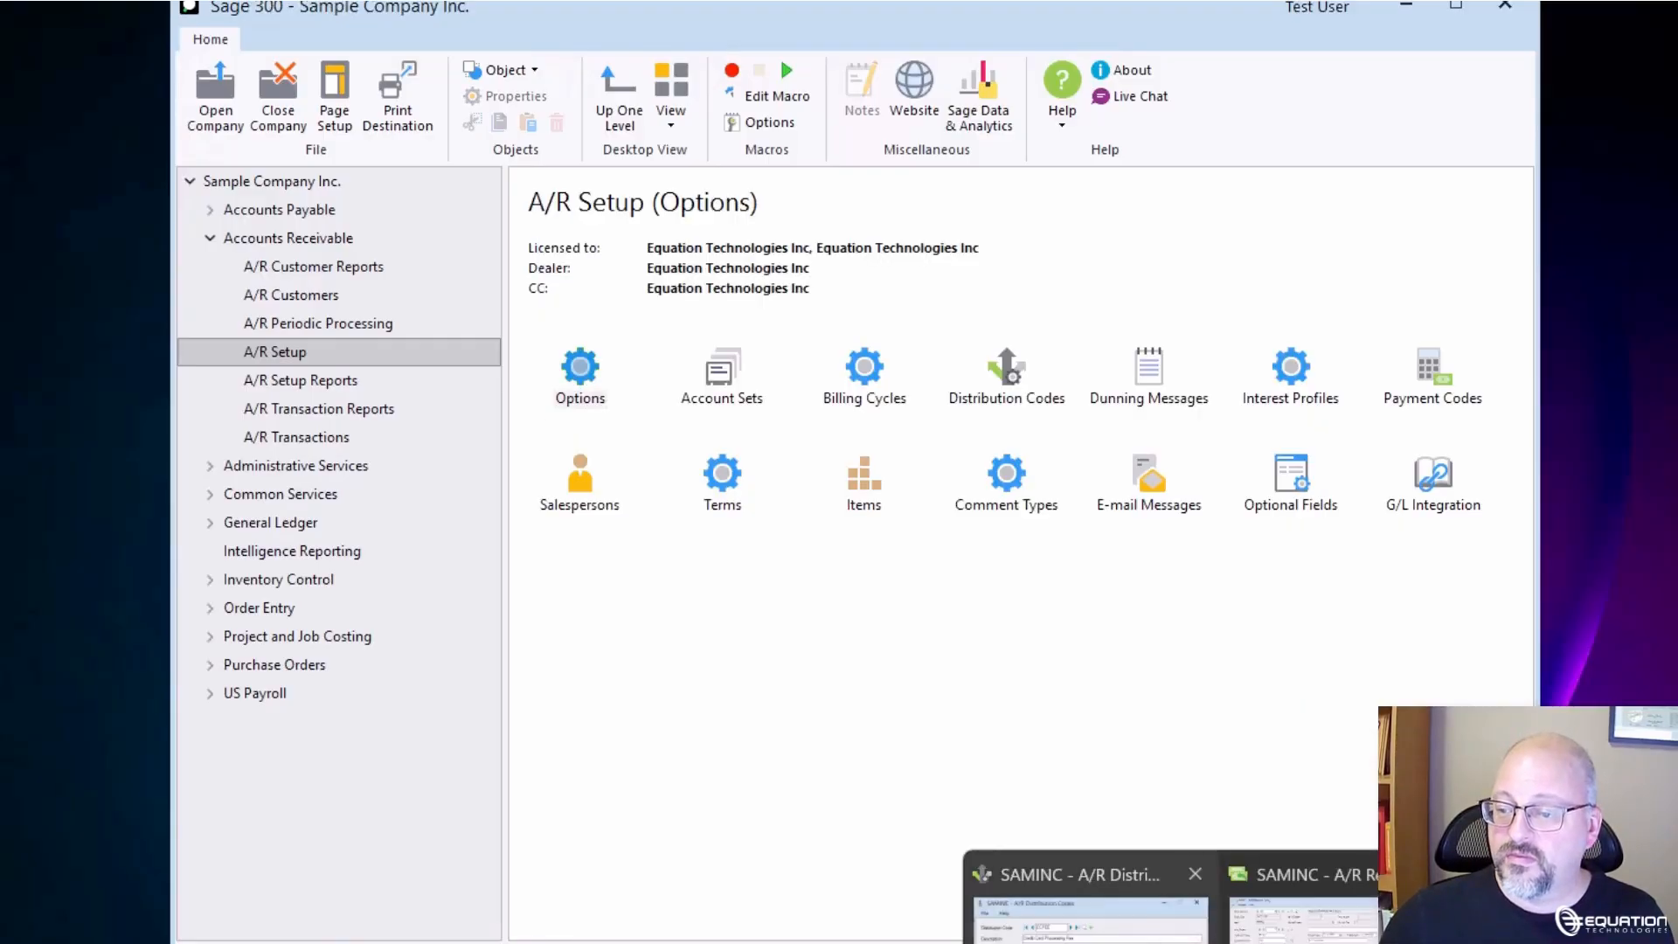
{"action": "left_click", "coordinate": [1294, 925]}
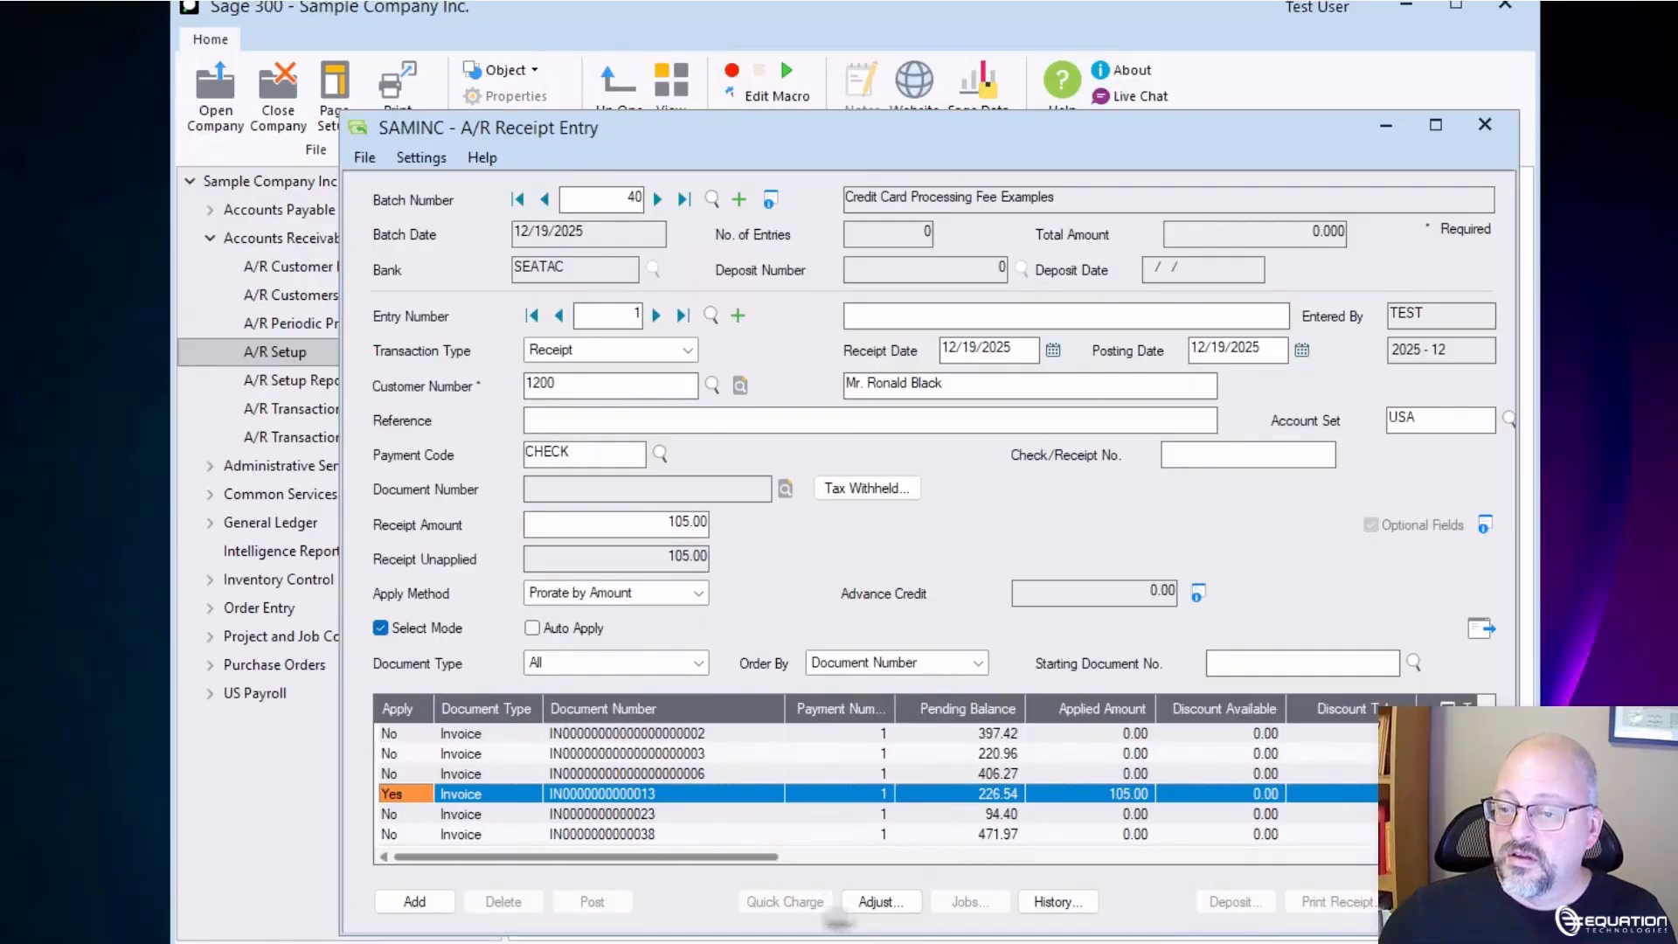
{"action": "left_click", "coordinate": [871, 901]}
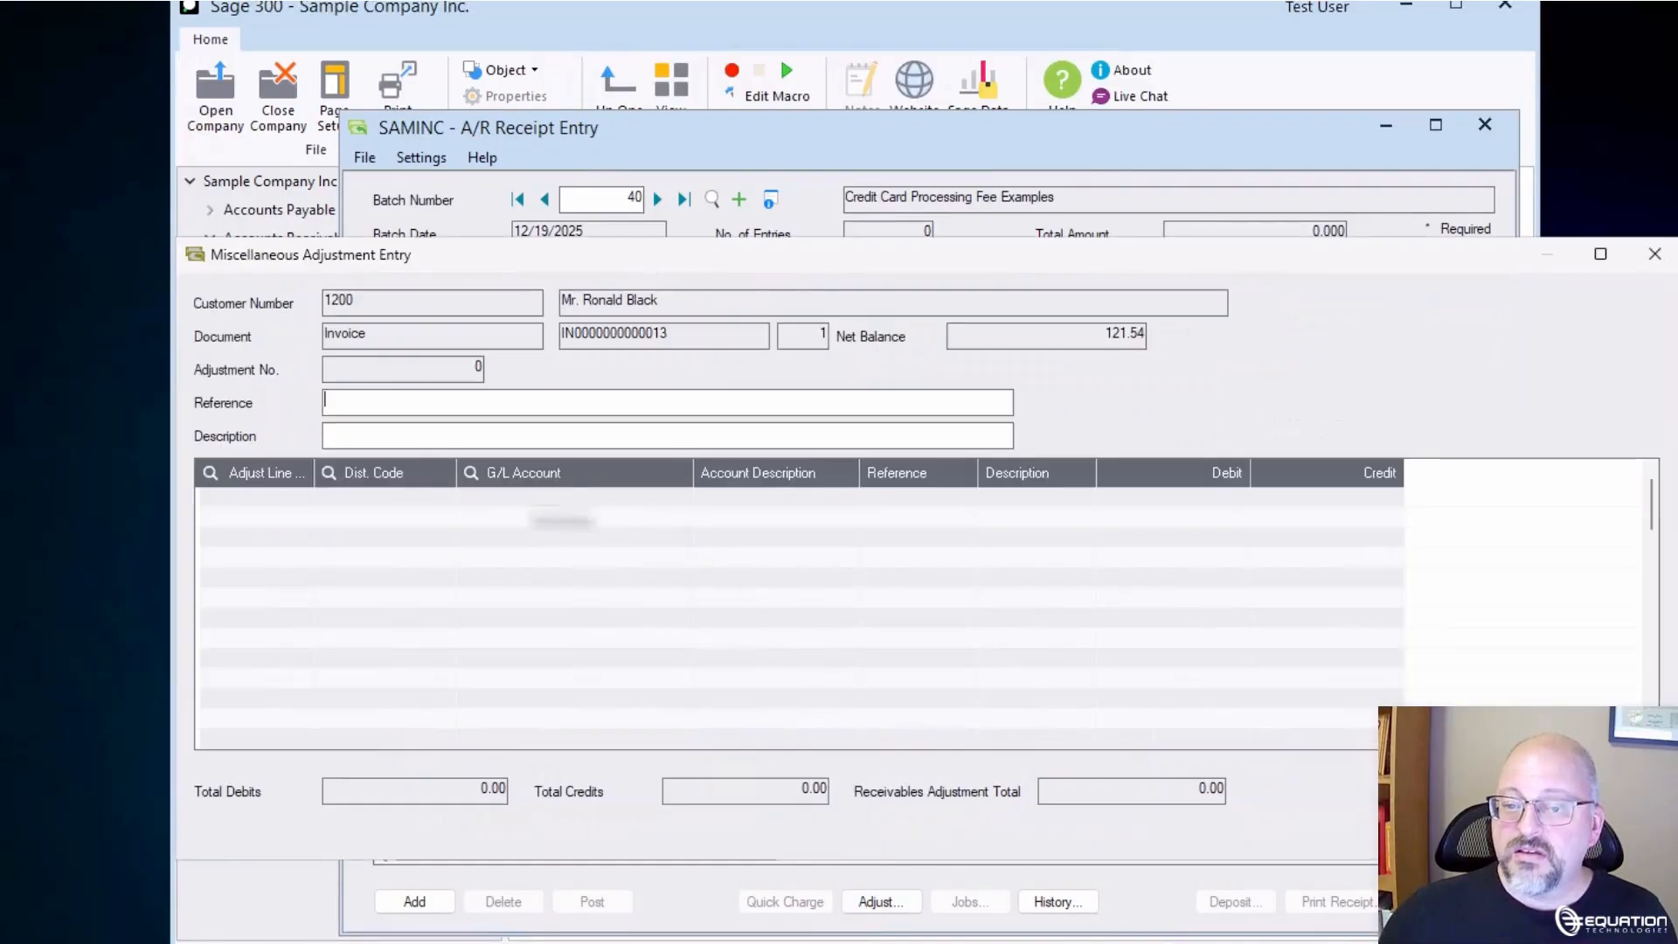
{"action": "left_click", "coordinate": [390, 516]}
{"action": "left_click", "coordinate": [386, 505]}
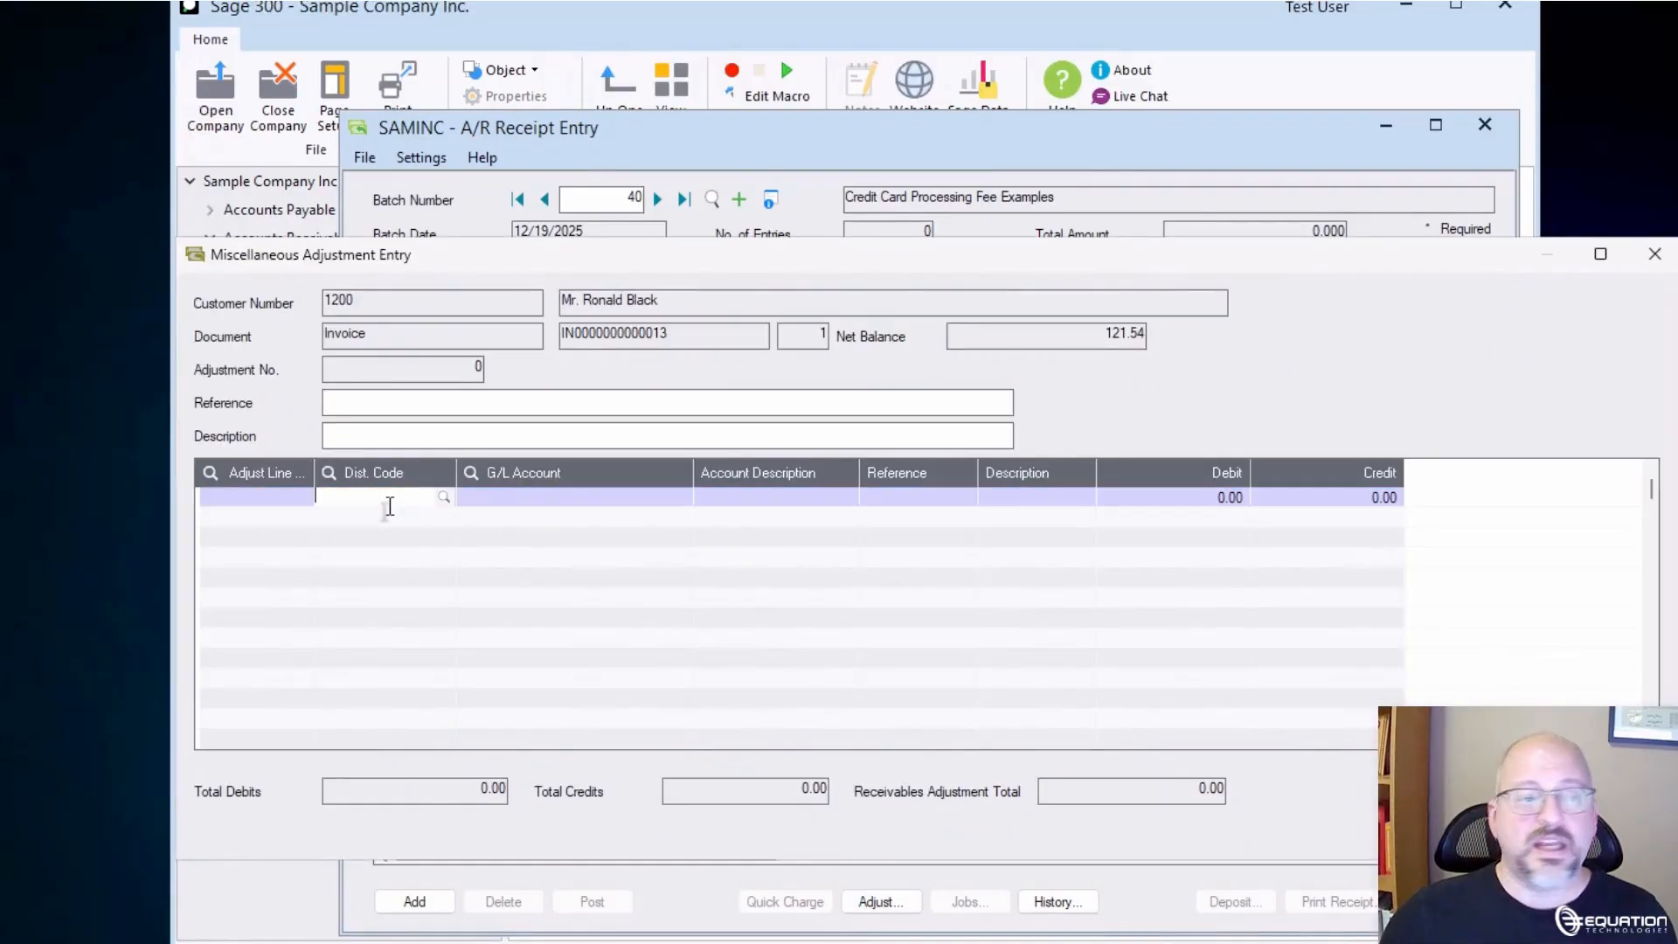
{"action": "type", "text": "CCF"}
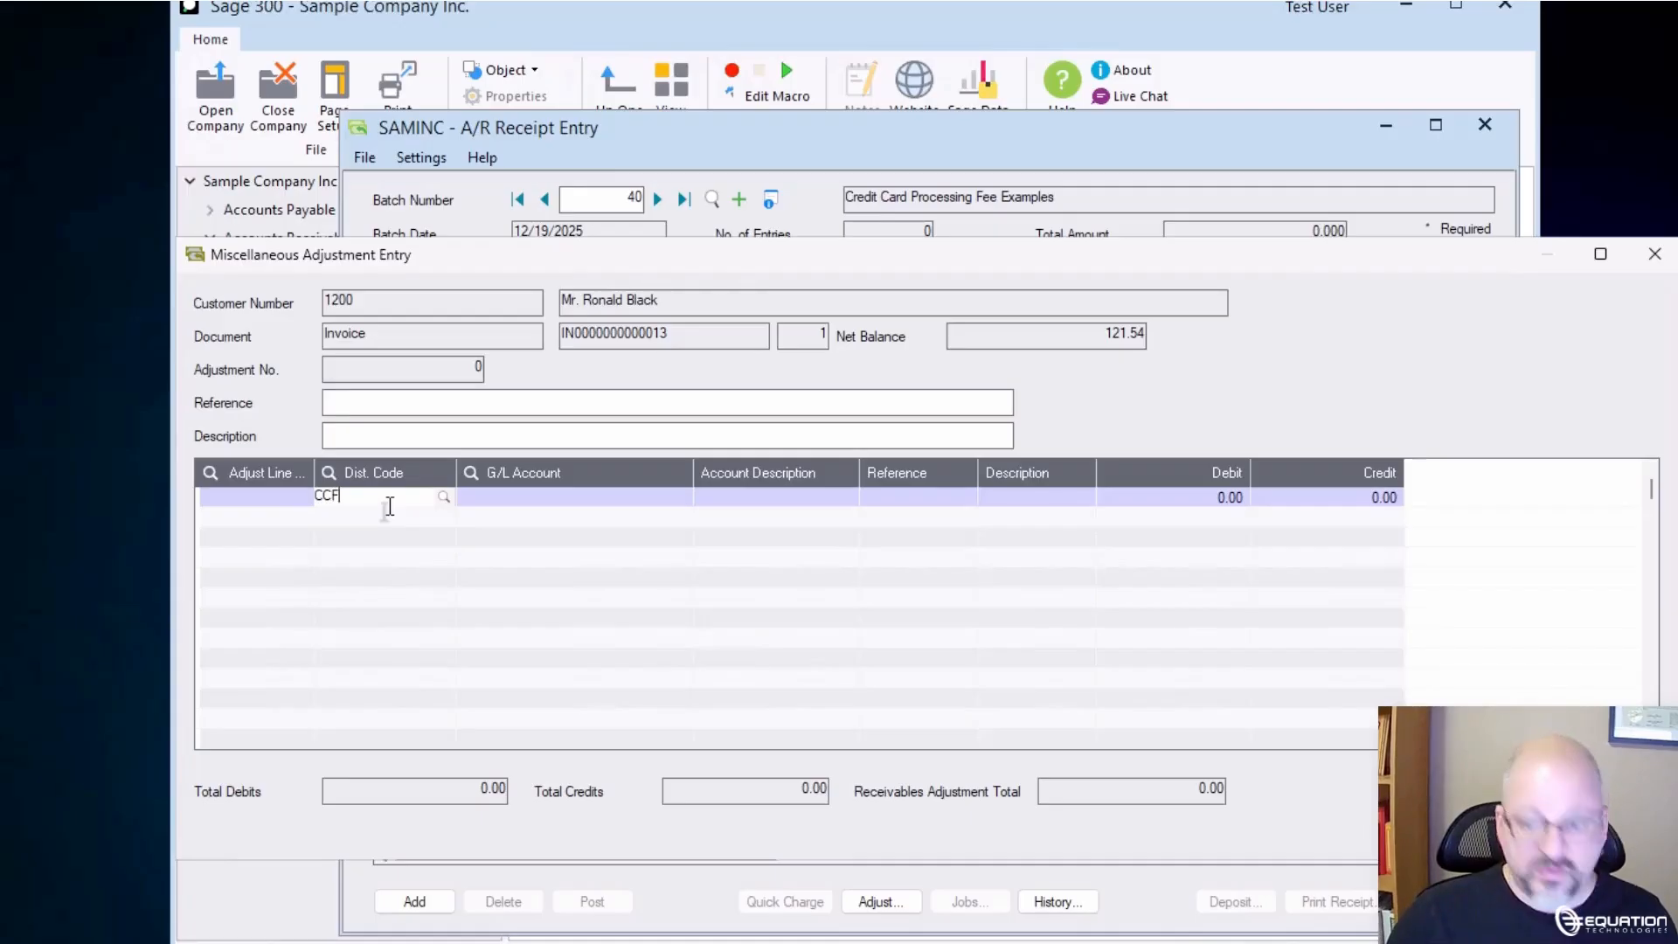
{"action": "type", "text": "EE"}
{"action": "key", "text": "Tab"}
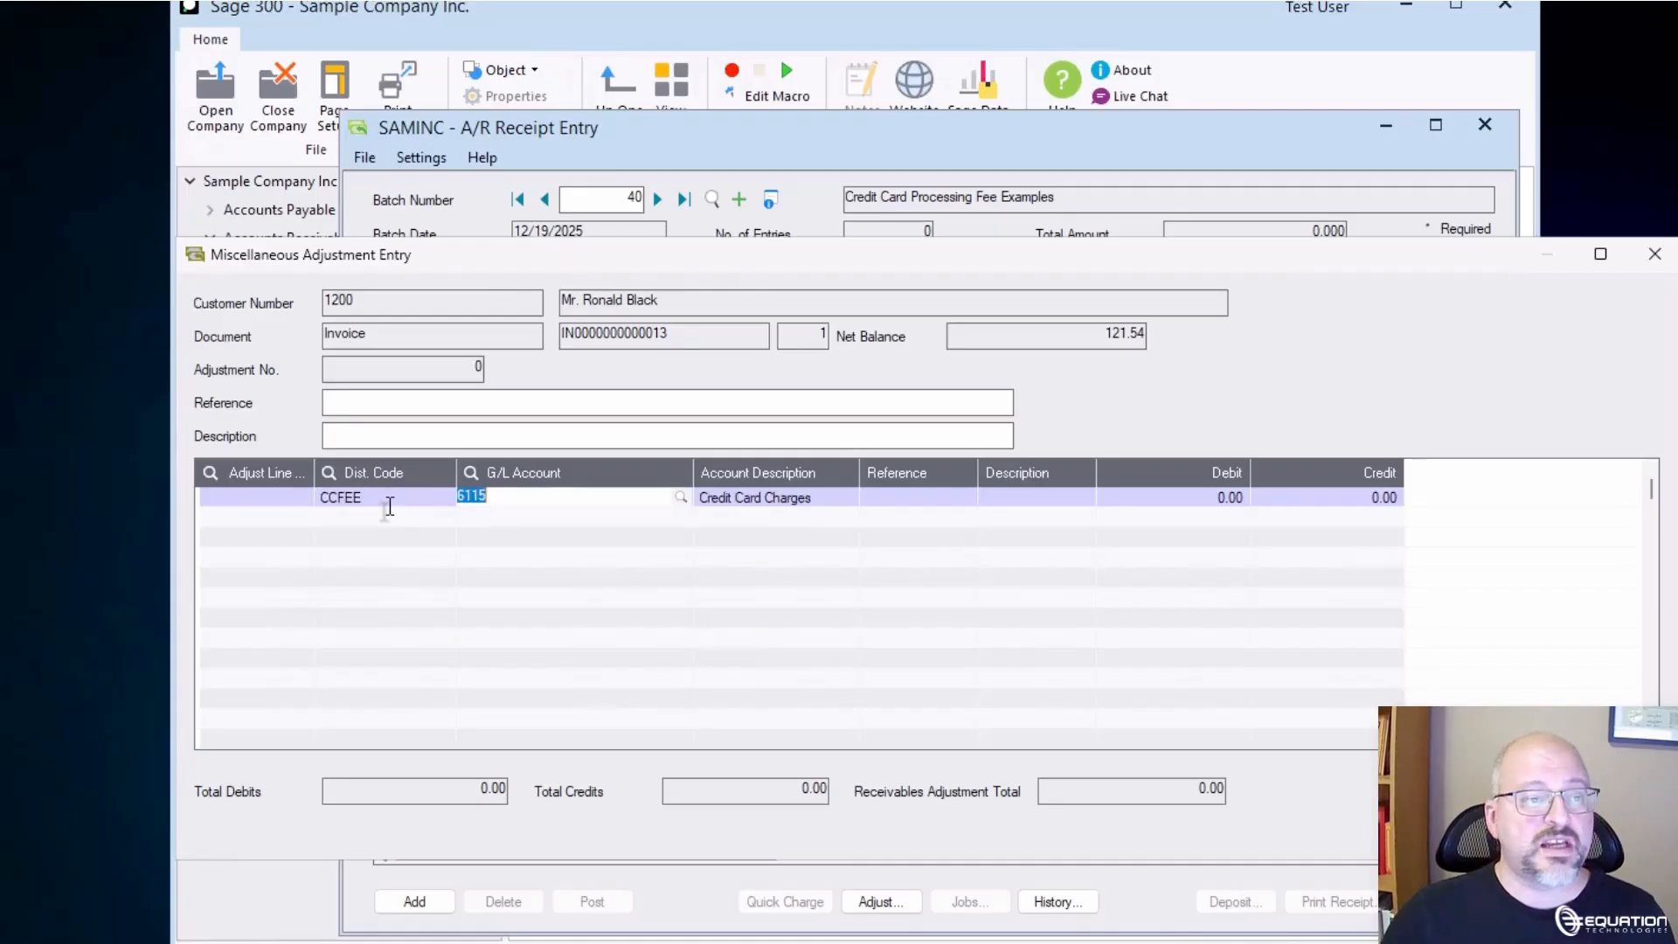
Step: Open the A/R Distribution Codes setup to check the credit card fee code
{"action": "left_click", "coordinate": [528, 13]}
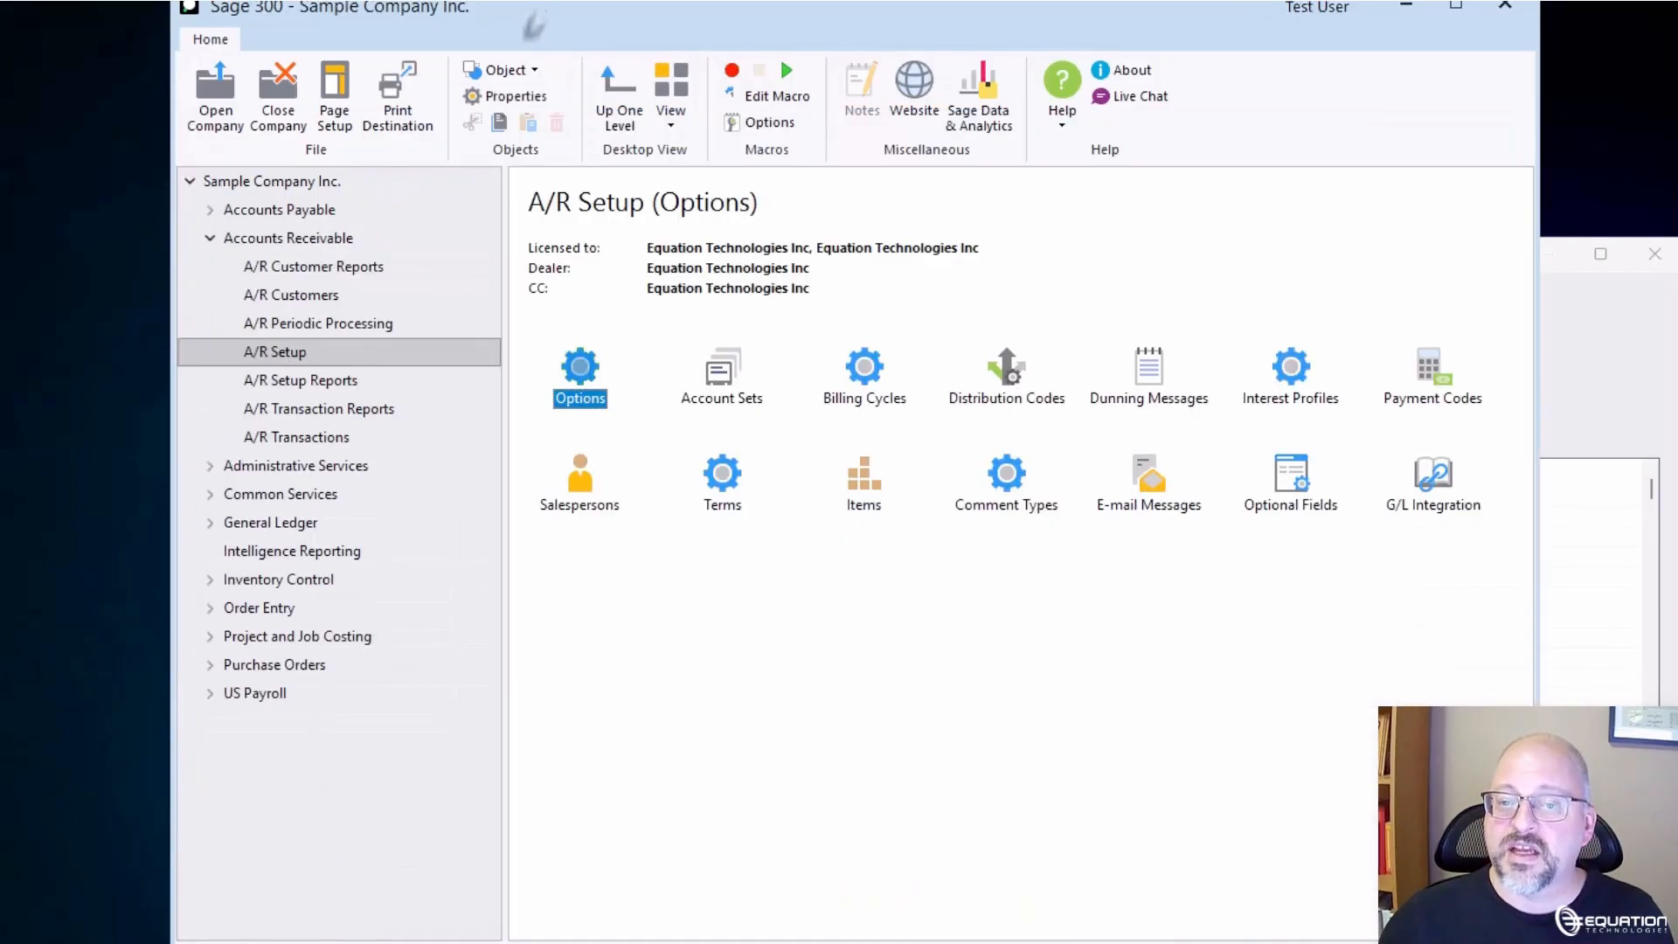
{"action": "double_click", "coordinate": [998, 388]}
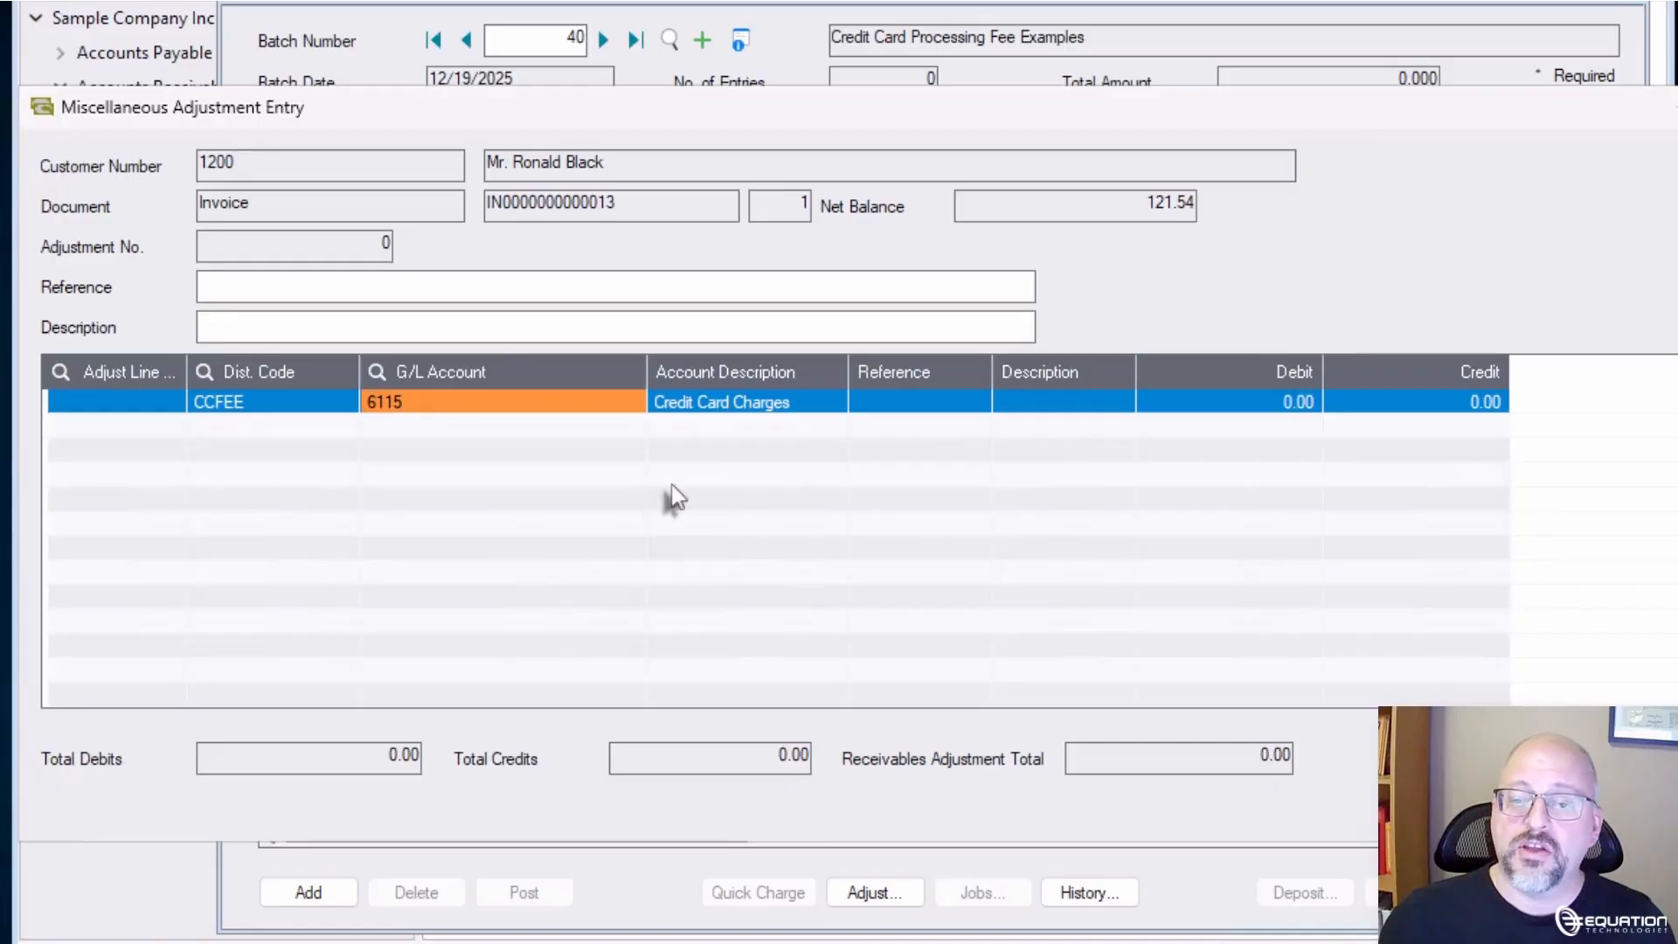
Step: Enter a credit of 5.00 on the CCFEE adjustment line and close the miscellaneous adjustment entry
{"action": "left_click", "coordinate": [464, 398]}
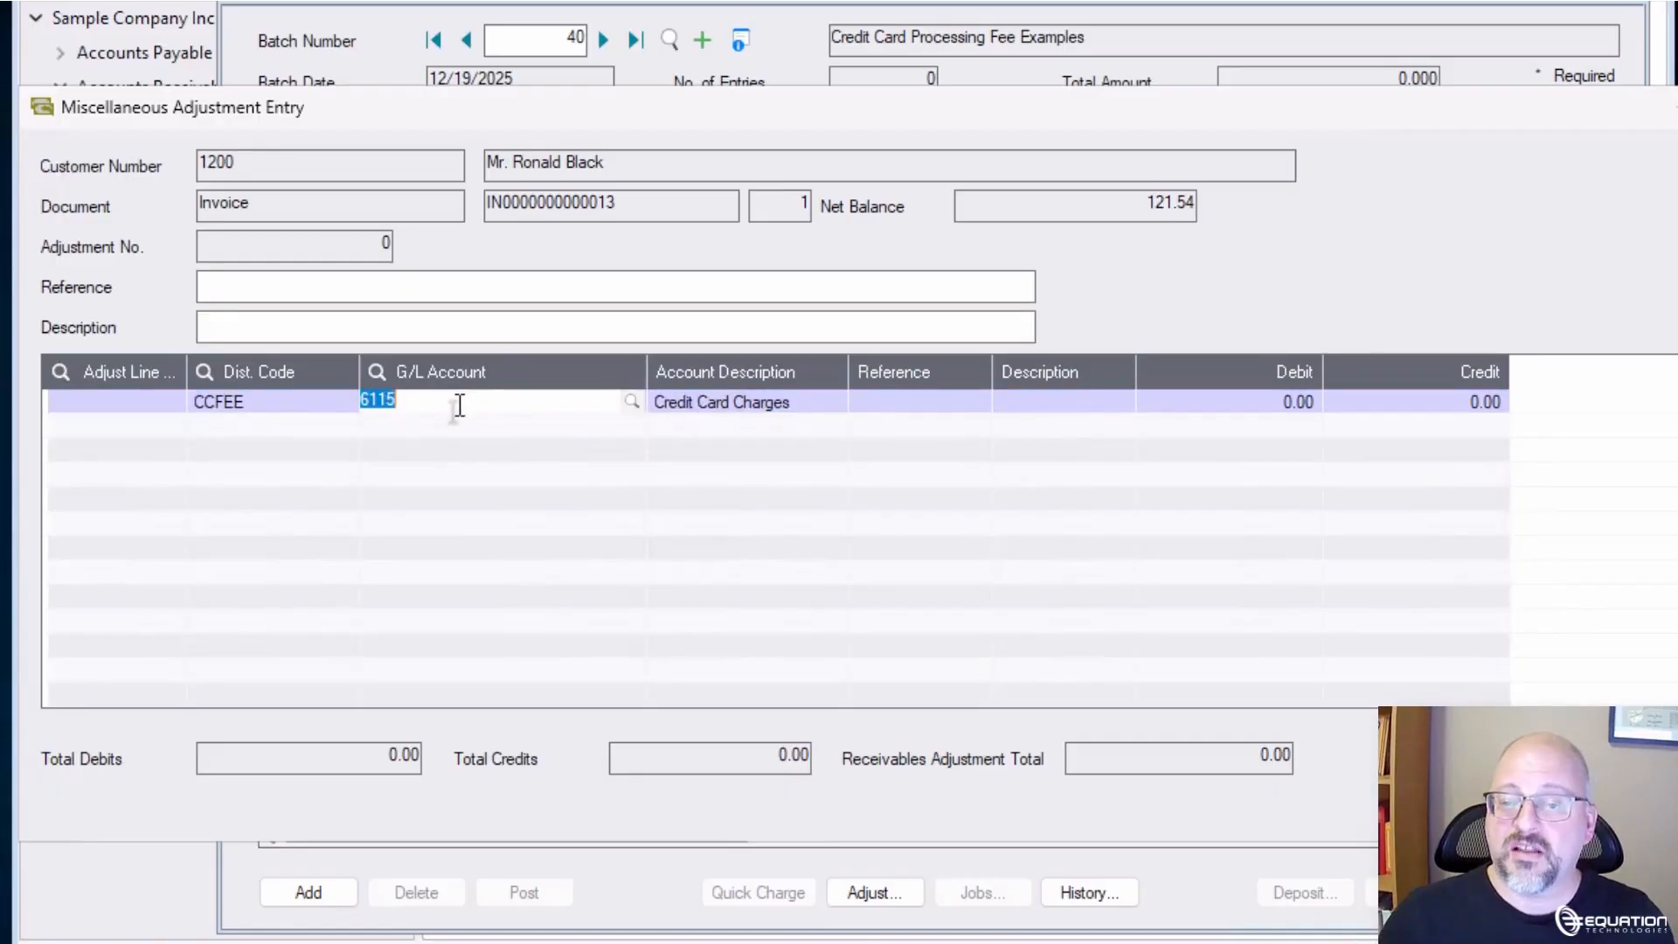
{"action": "key", "text": "Tab"}
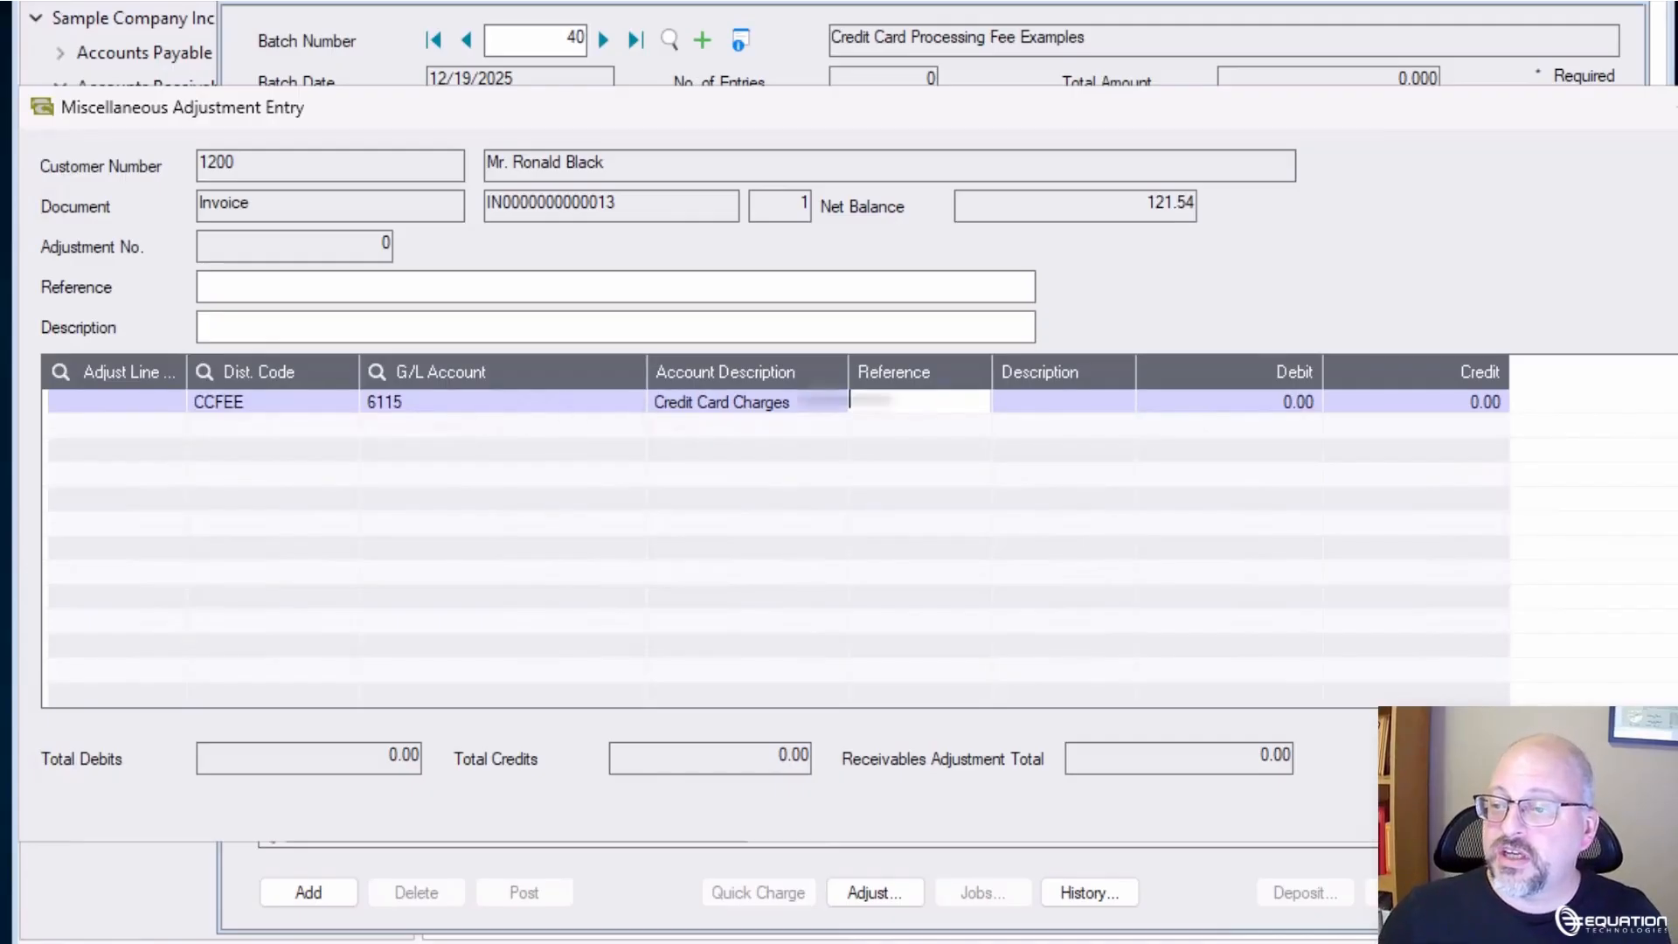
{"action": "left_click", "coordinate": [1476, 401]}
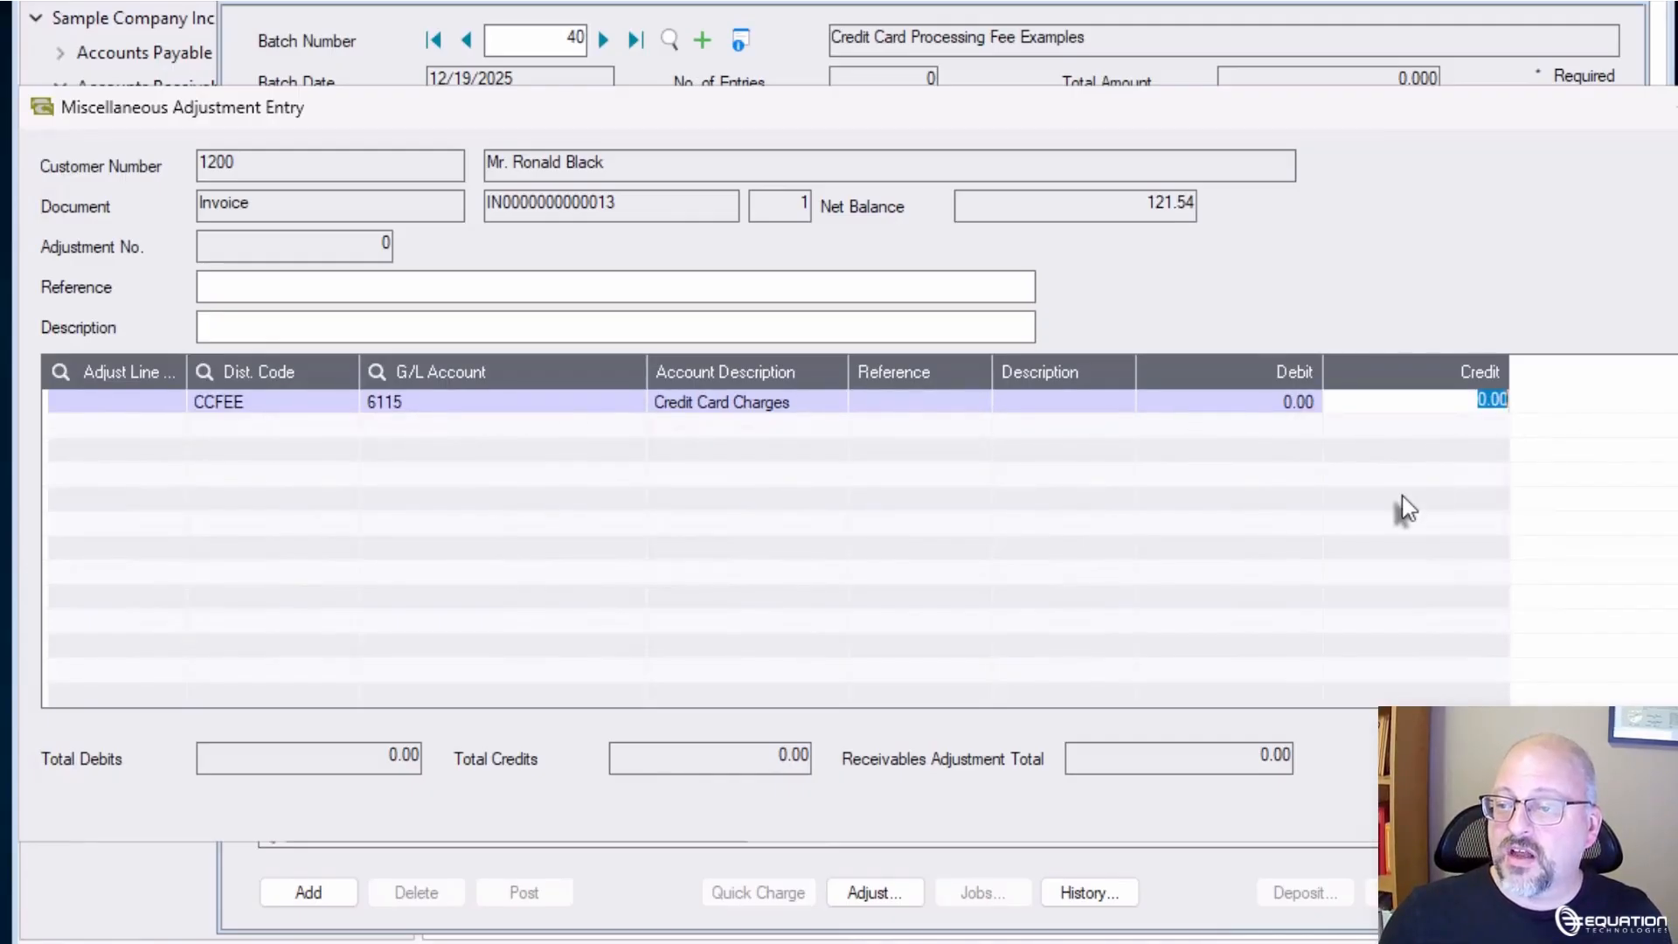
{"action": "type", "text": "5"}
{"action": "key", "text": "Return"}
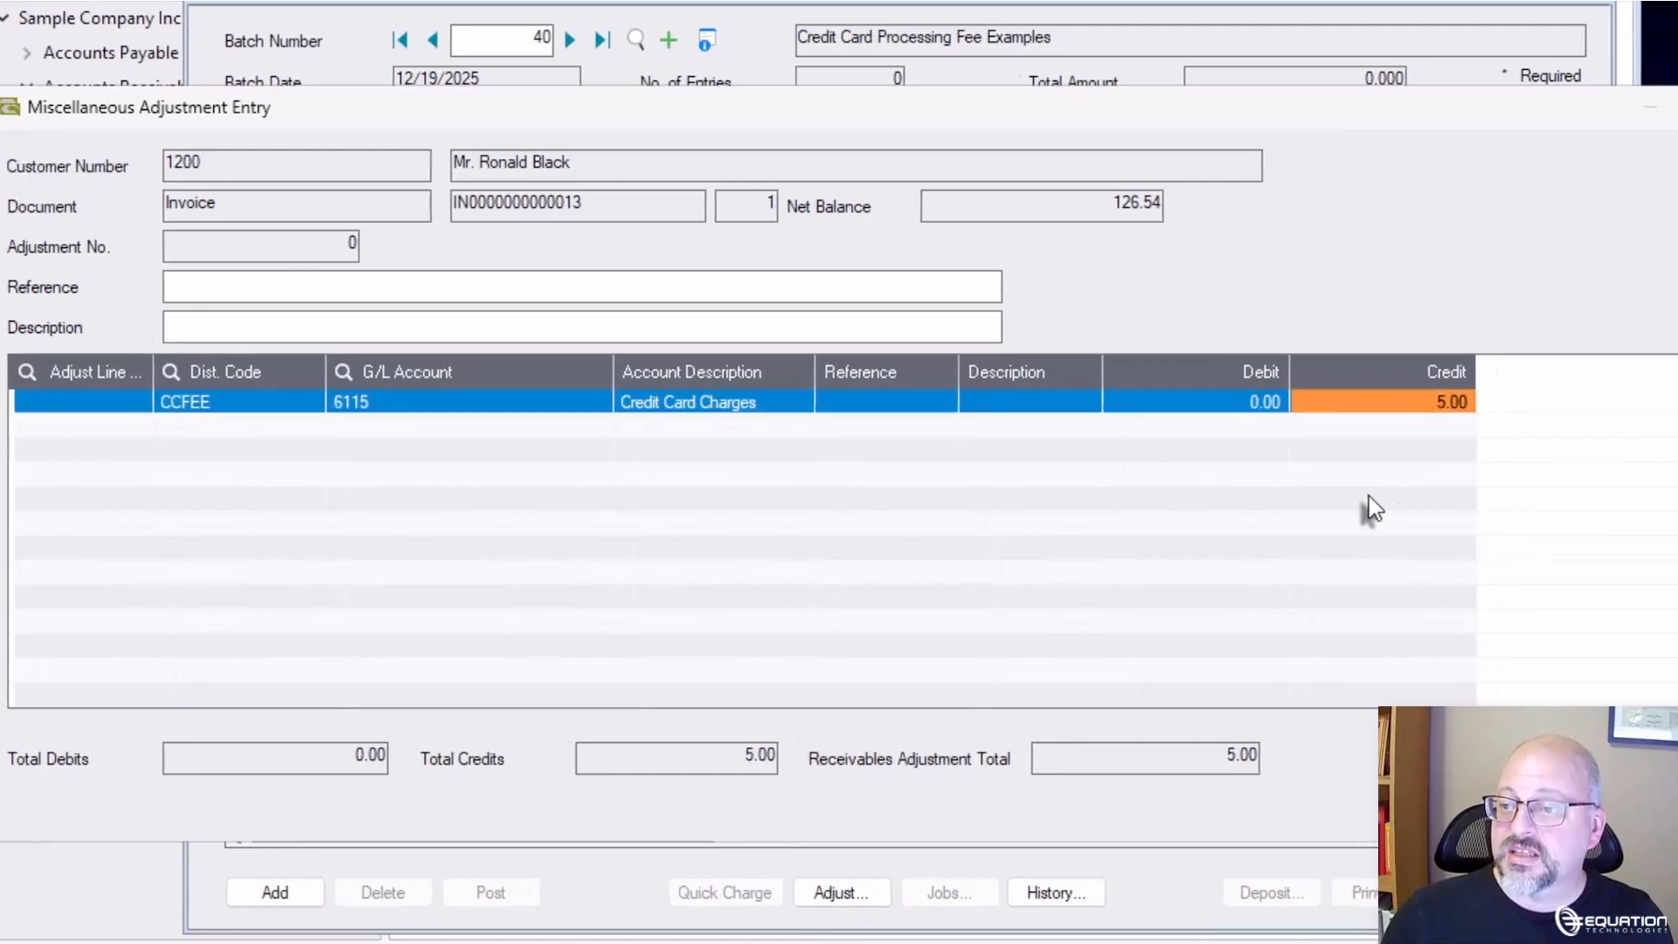
{"action": "left_click", "coordinate": [1534, 805]}
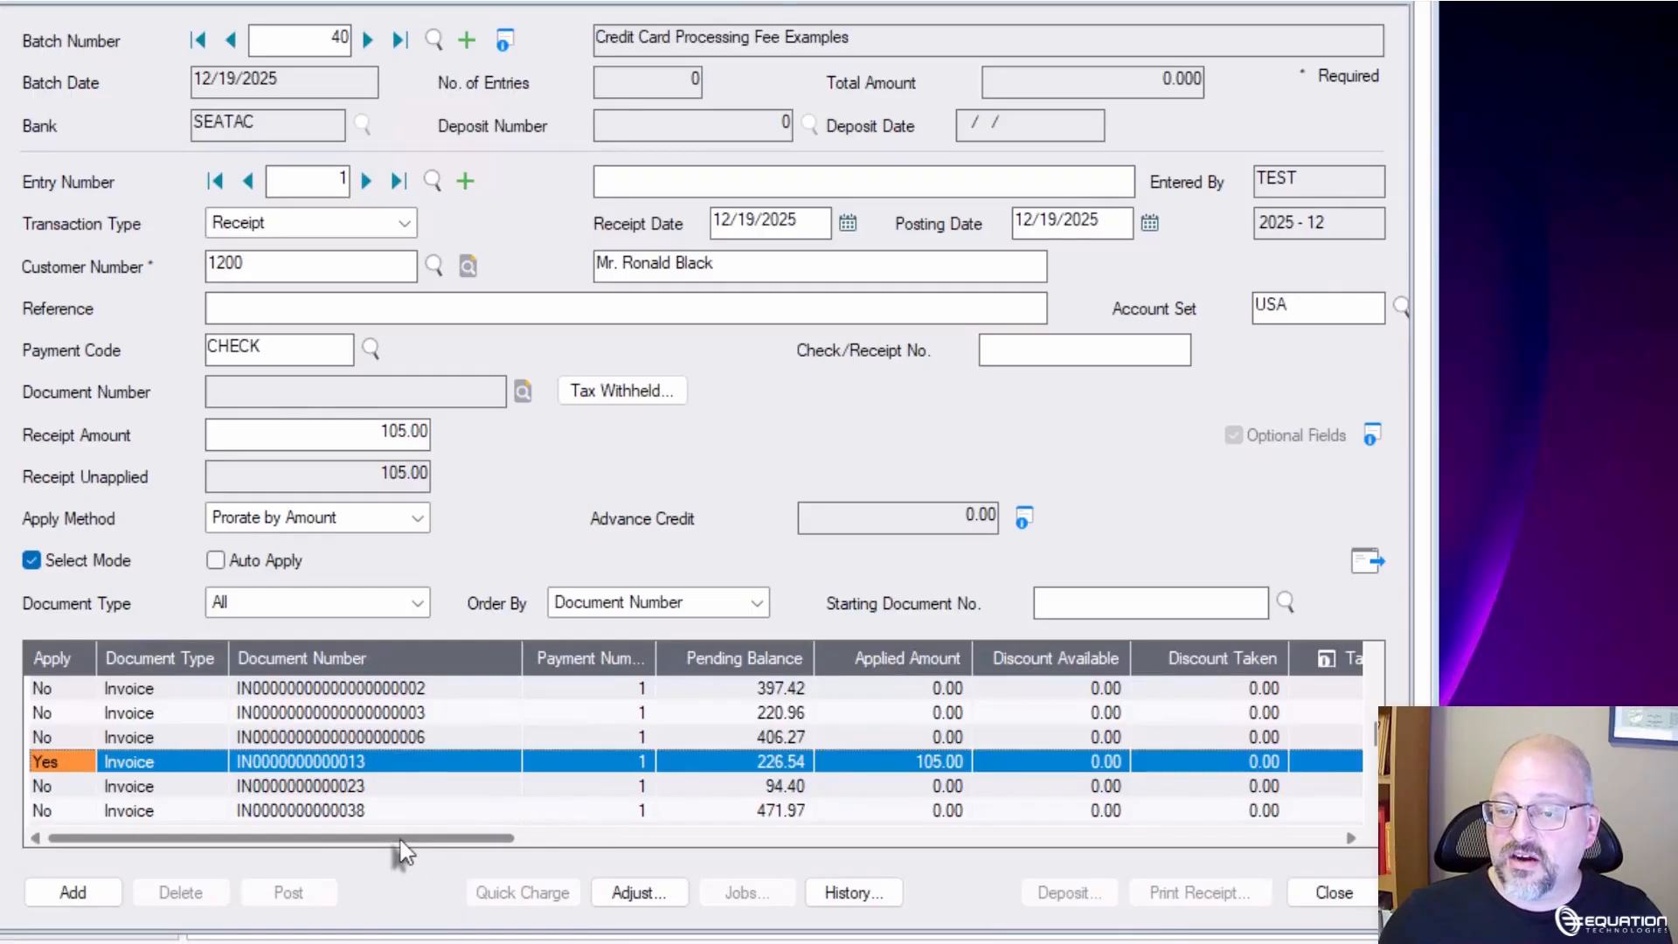
Step: Examine the applied amount, adjustment amount and net balance on the invoice line in the receipt's document list
{"action": "left_click_drag", "start_coordinate": [399, 841], "coordinate": [532, 840]}
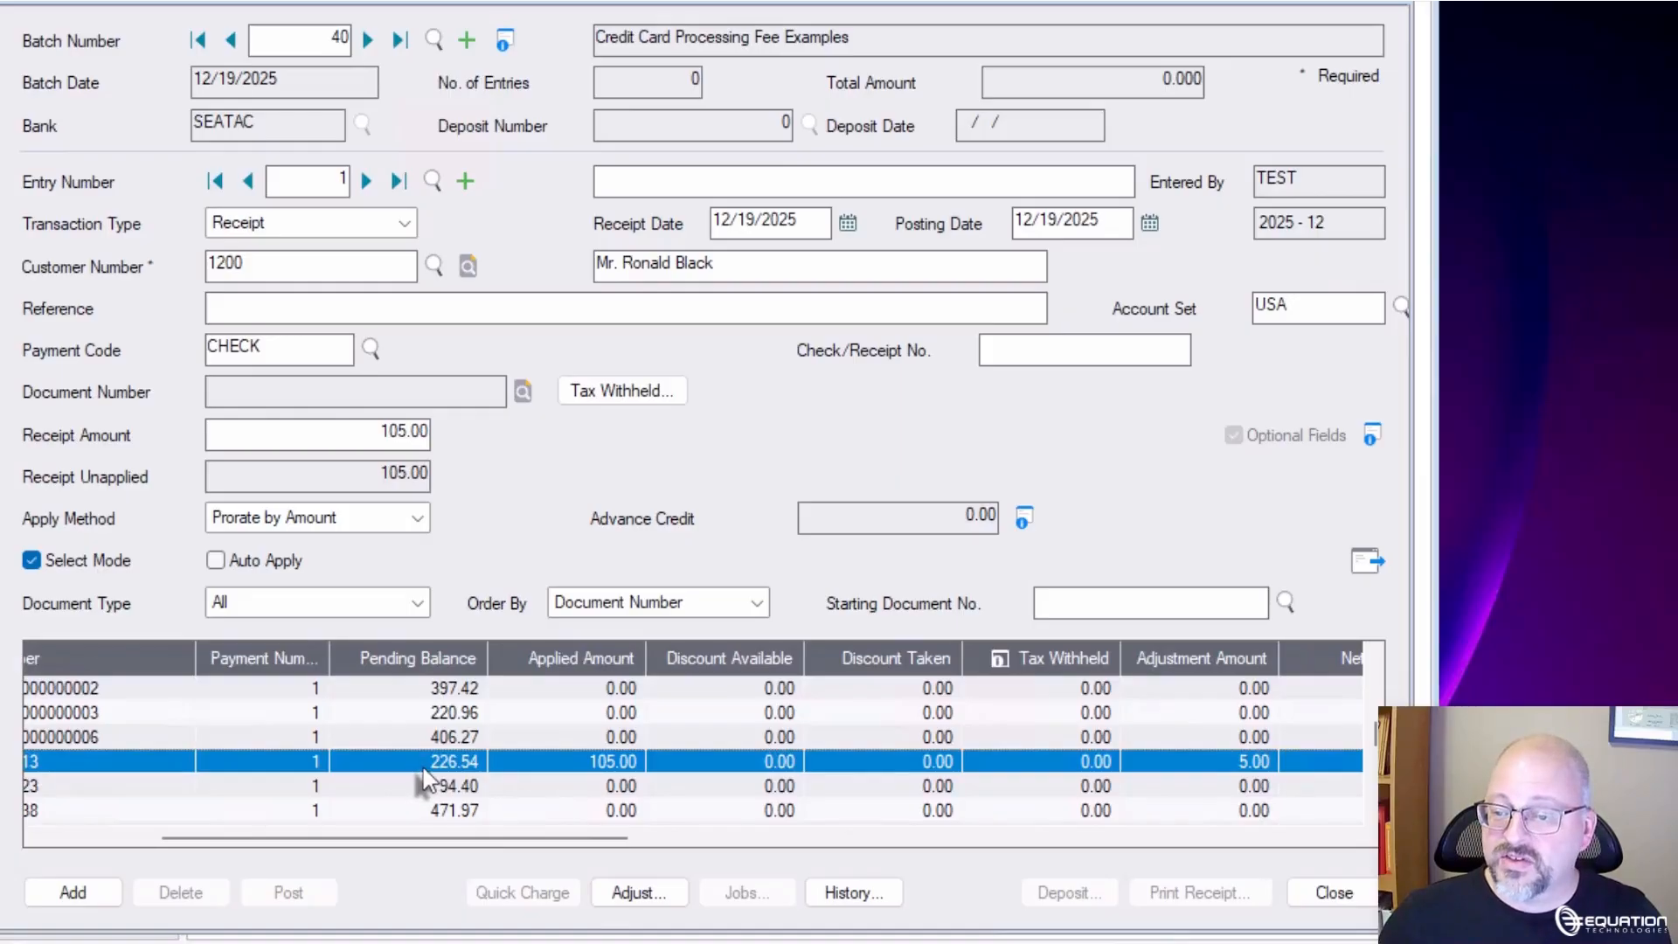
{"action": "left_click_drag", "start_coordinate": [484, 839], "coordinate": [567, 840]}
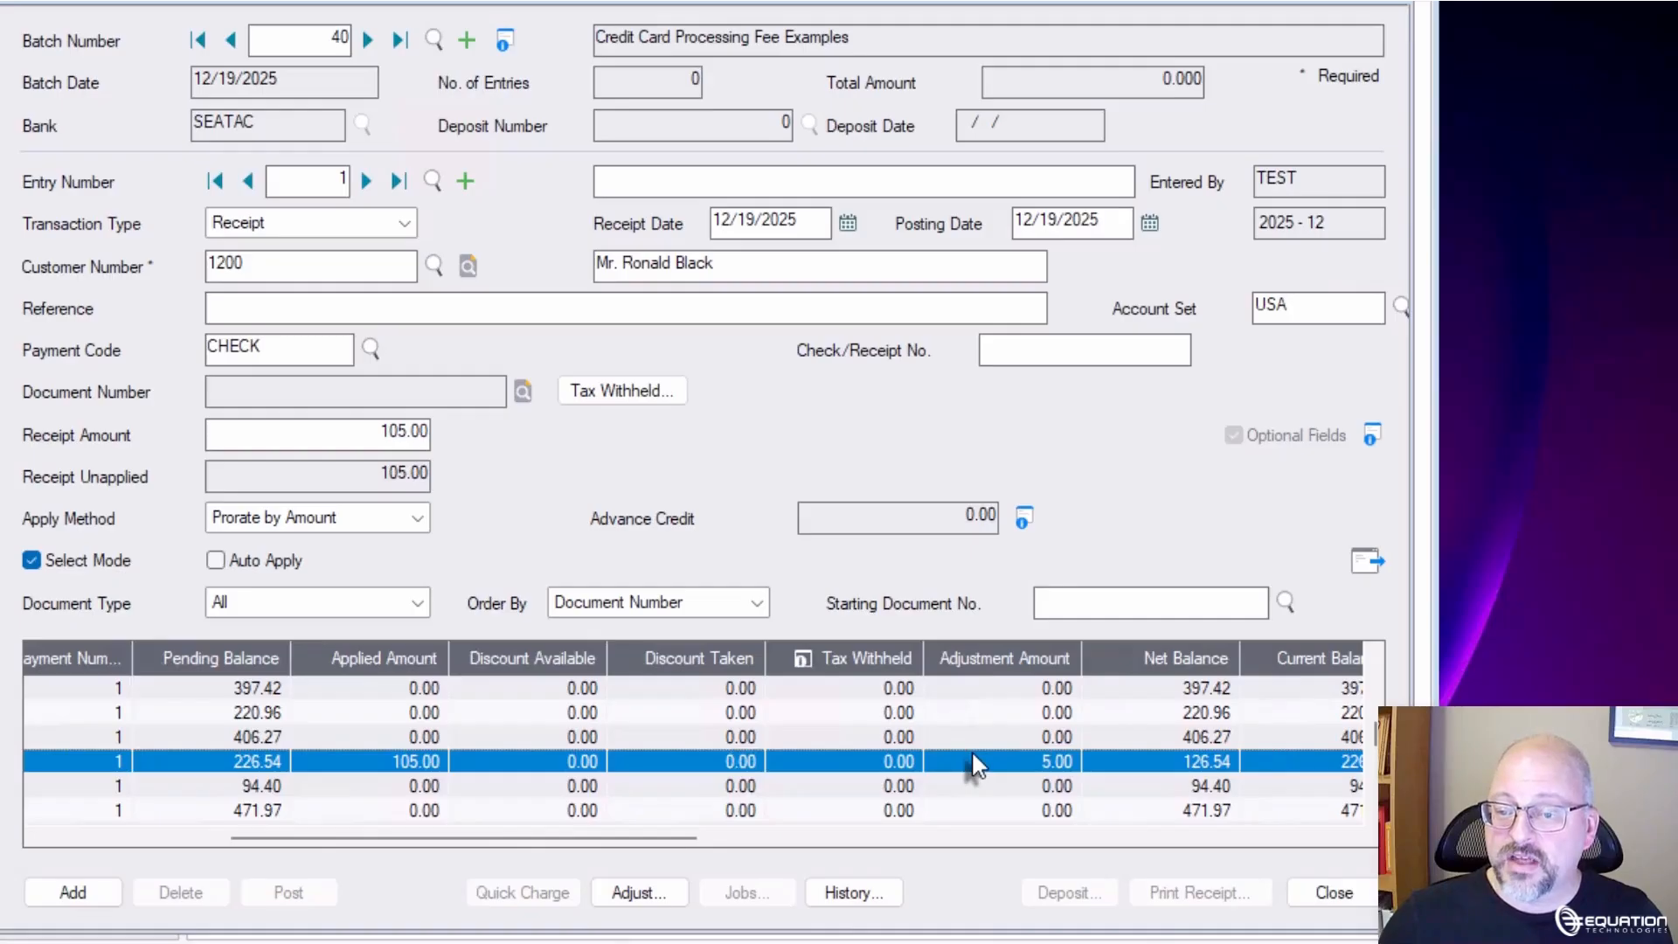
{"action": "left_click", "coordinate": [1169, 771]}
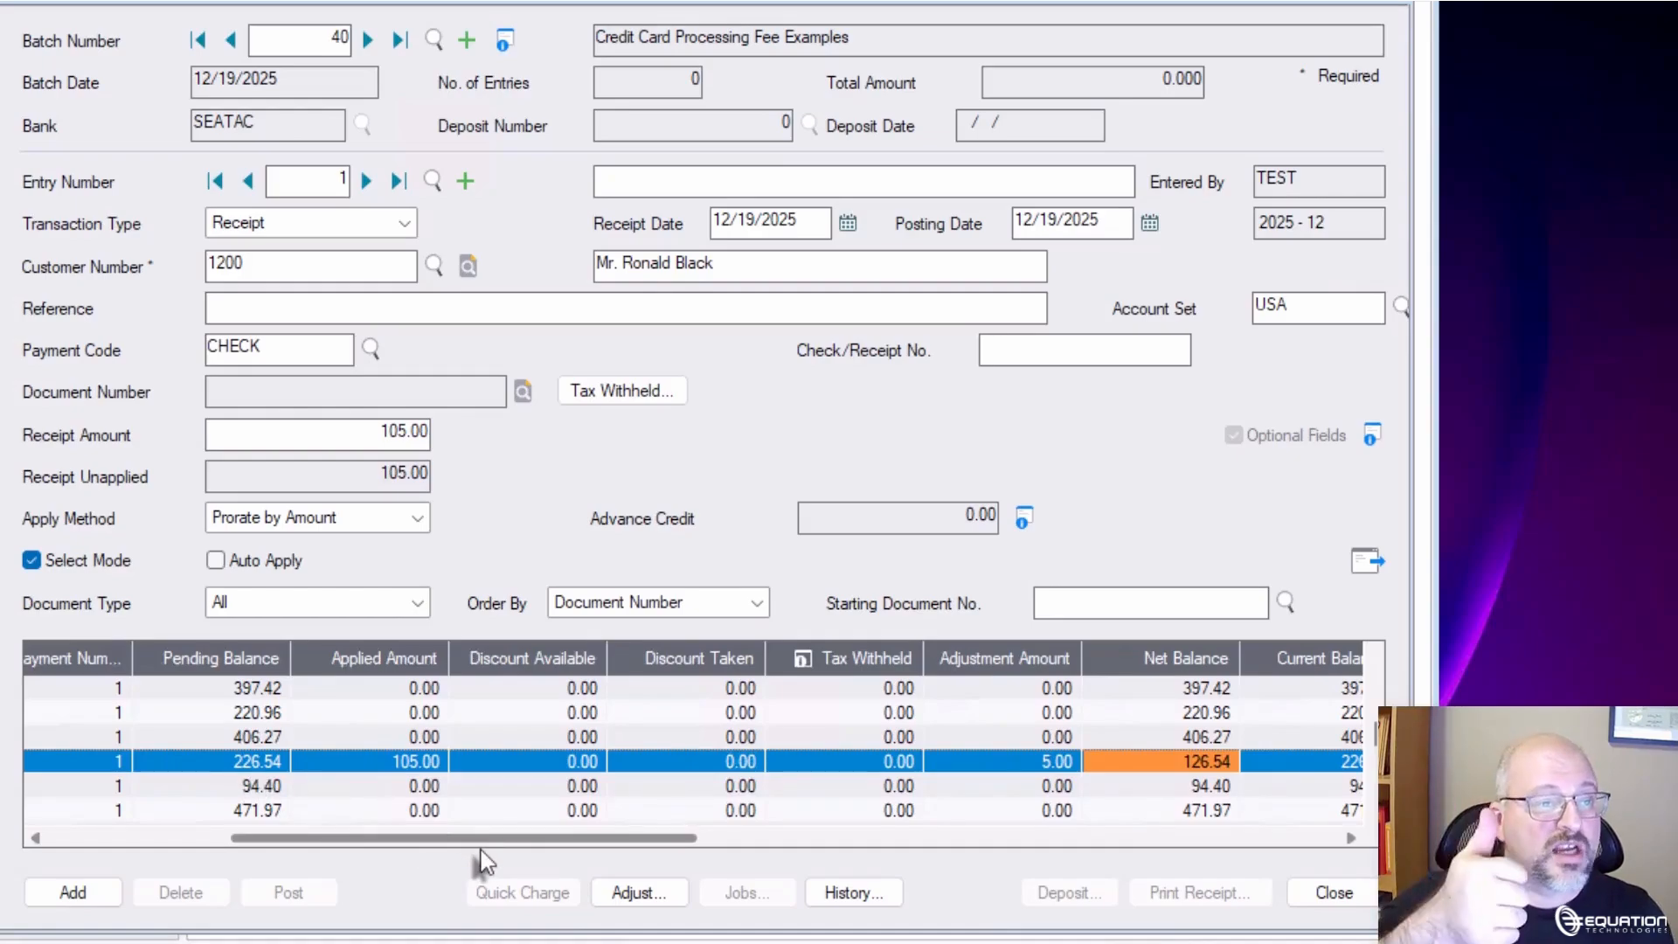
Step: Add the receipt entry to batch 40, return to entry 1 and post the batch
{"action": "left_click", "coordinate": [62, 892]}
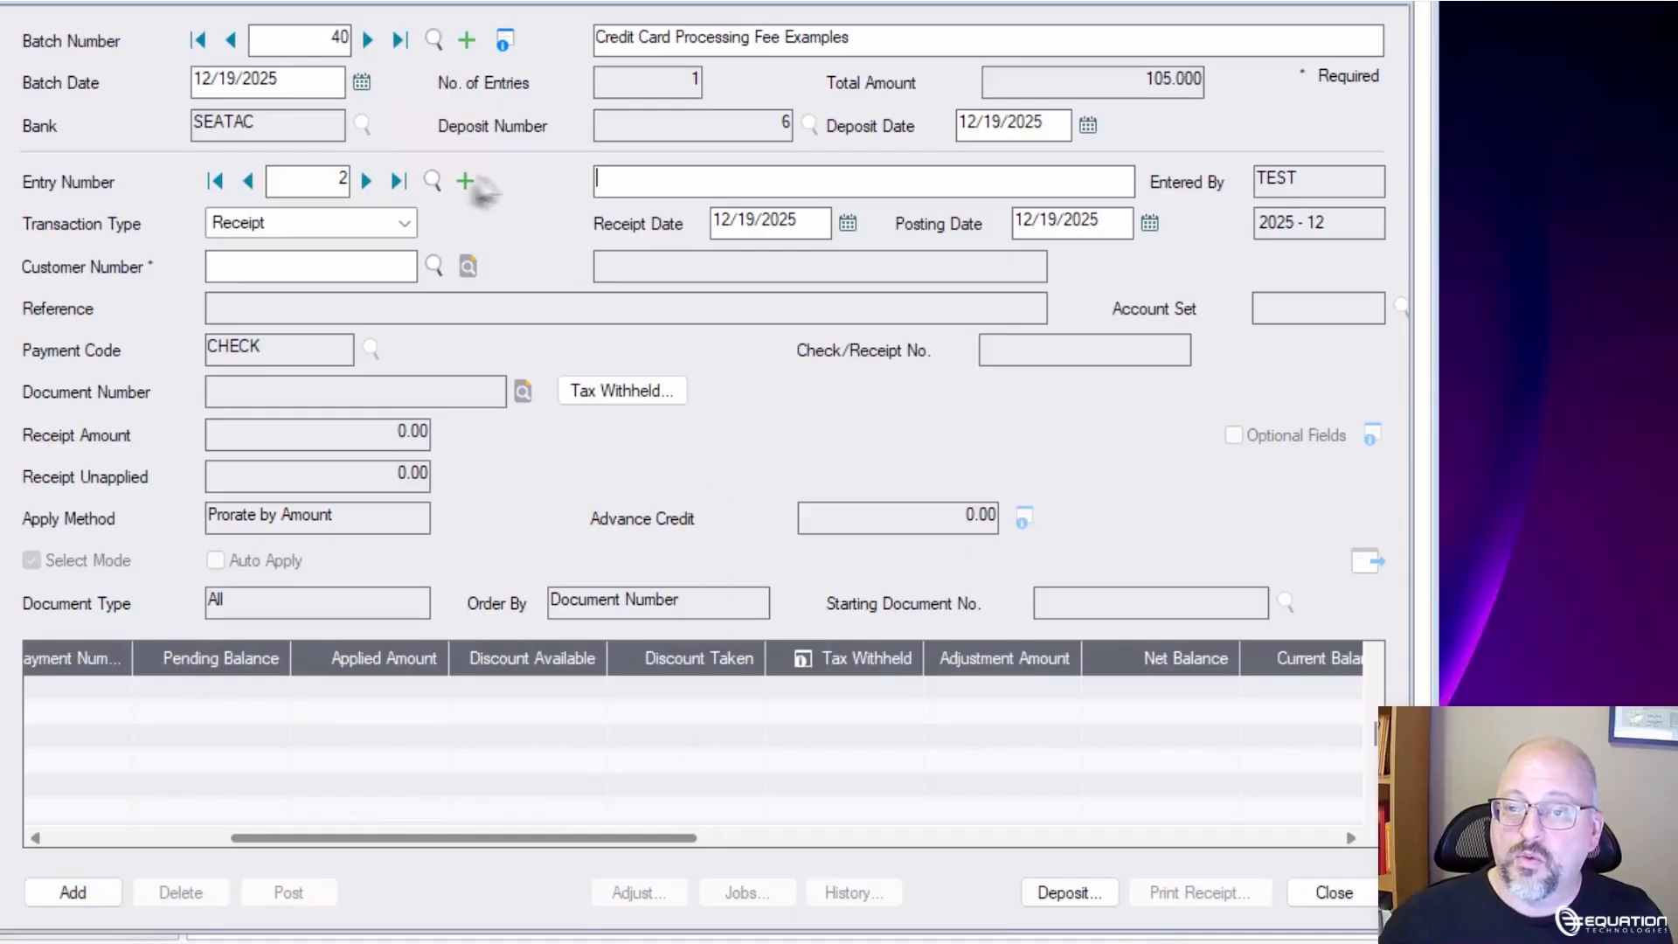
{"action": "left_click", "coordinate": [247, 182]}
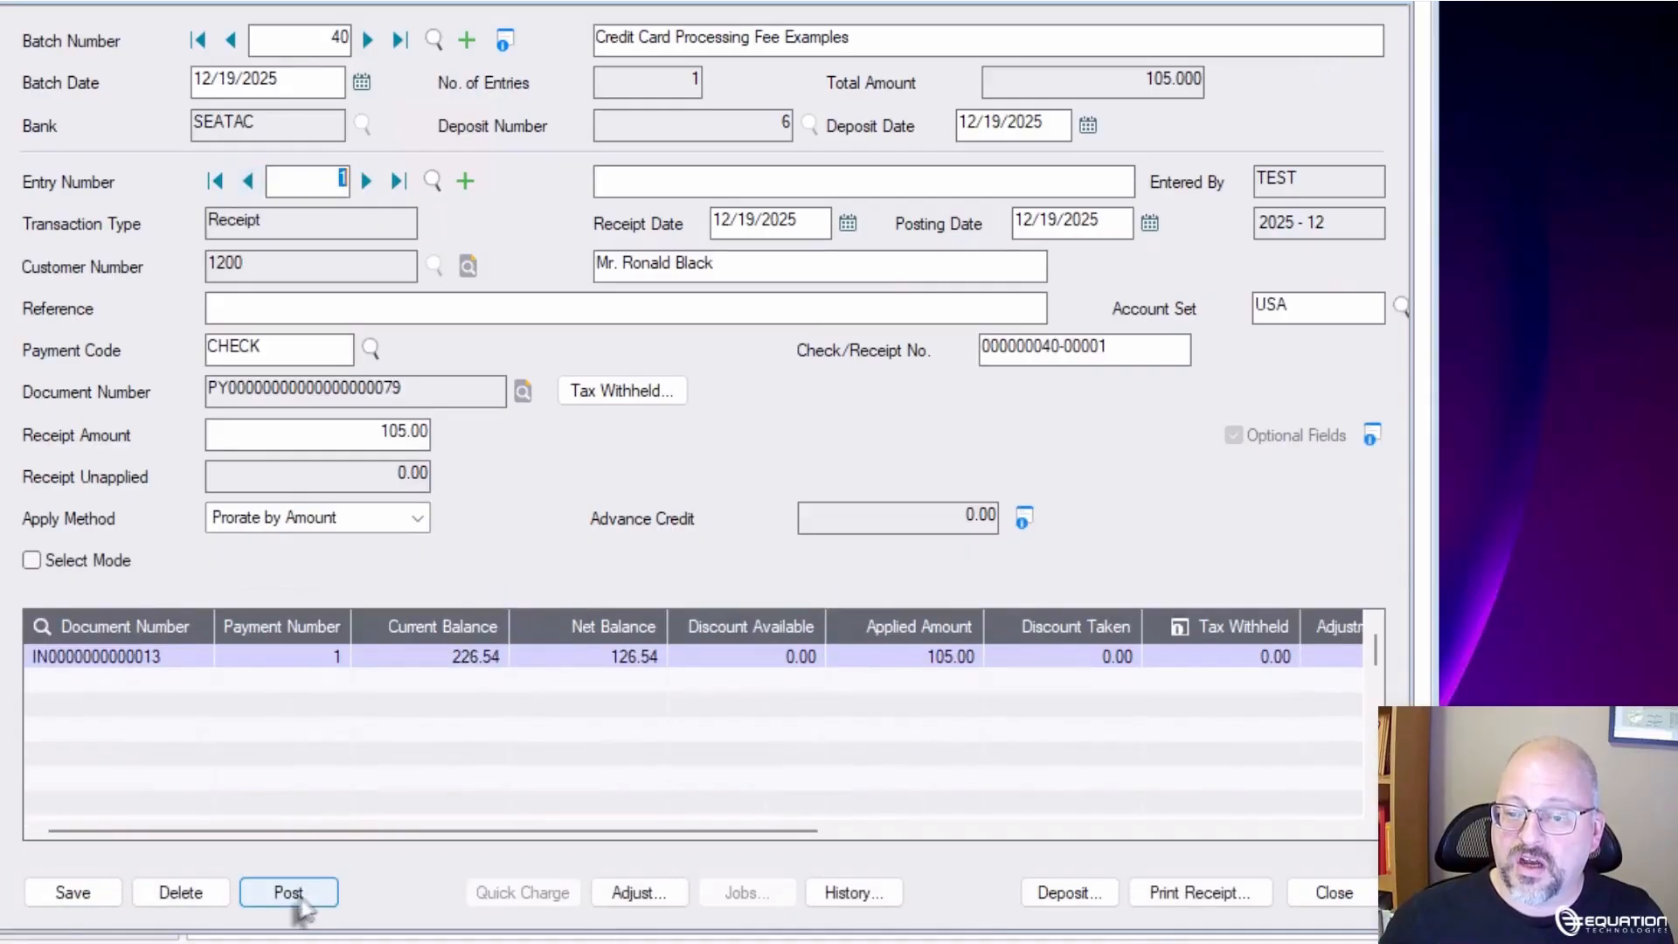
{"action": "left_click", "coordinate": [289, 892]}
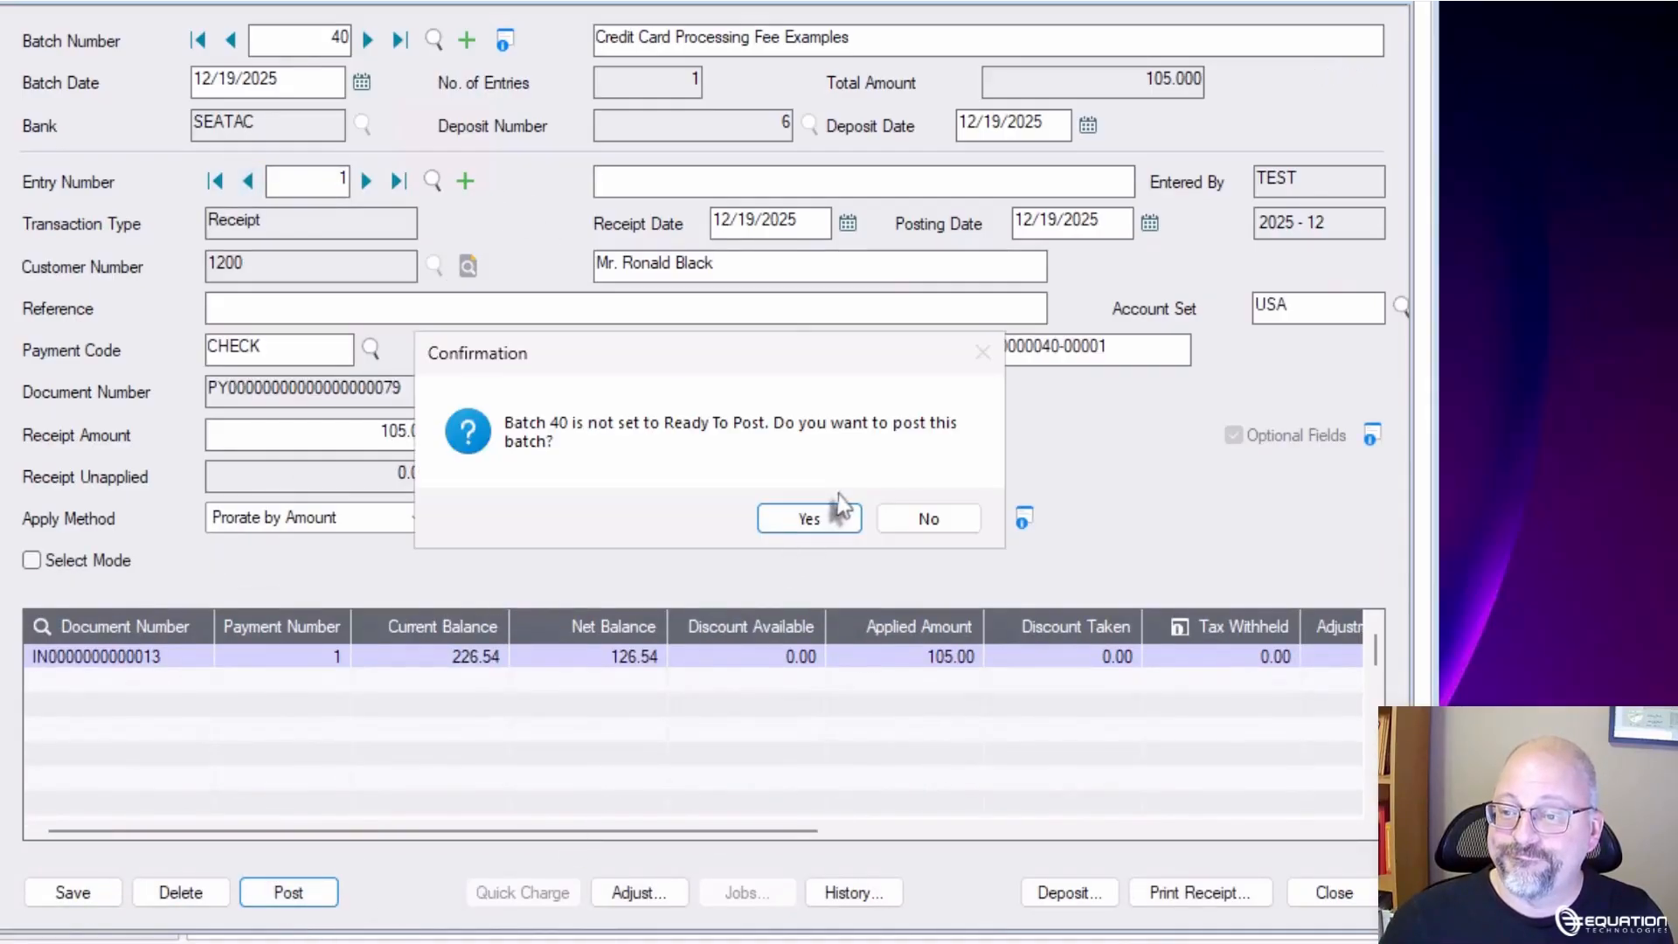
{"action": "left_click", "coordinate": [821, 519]}
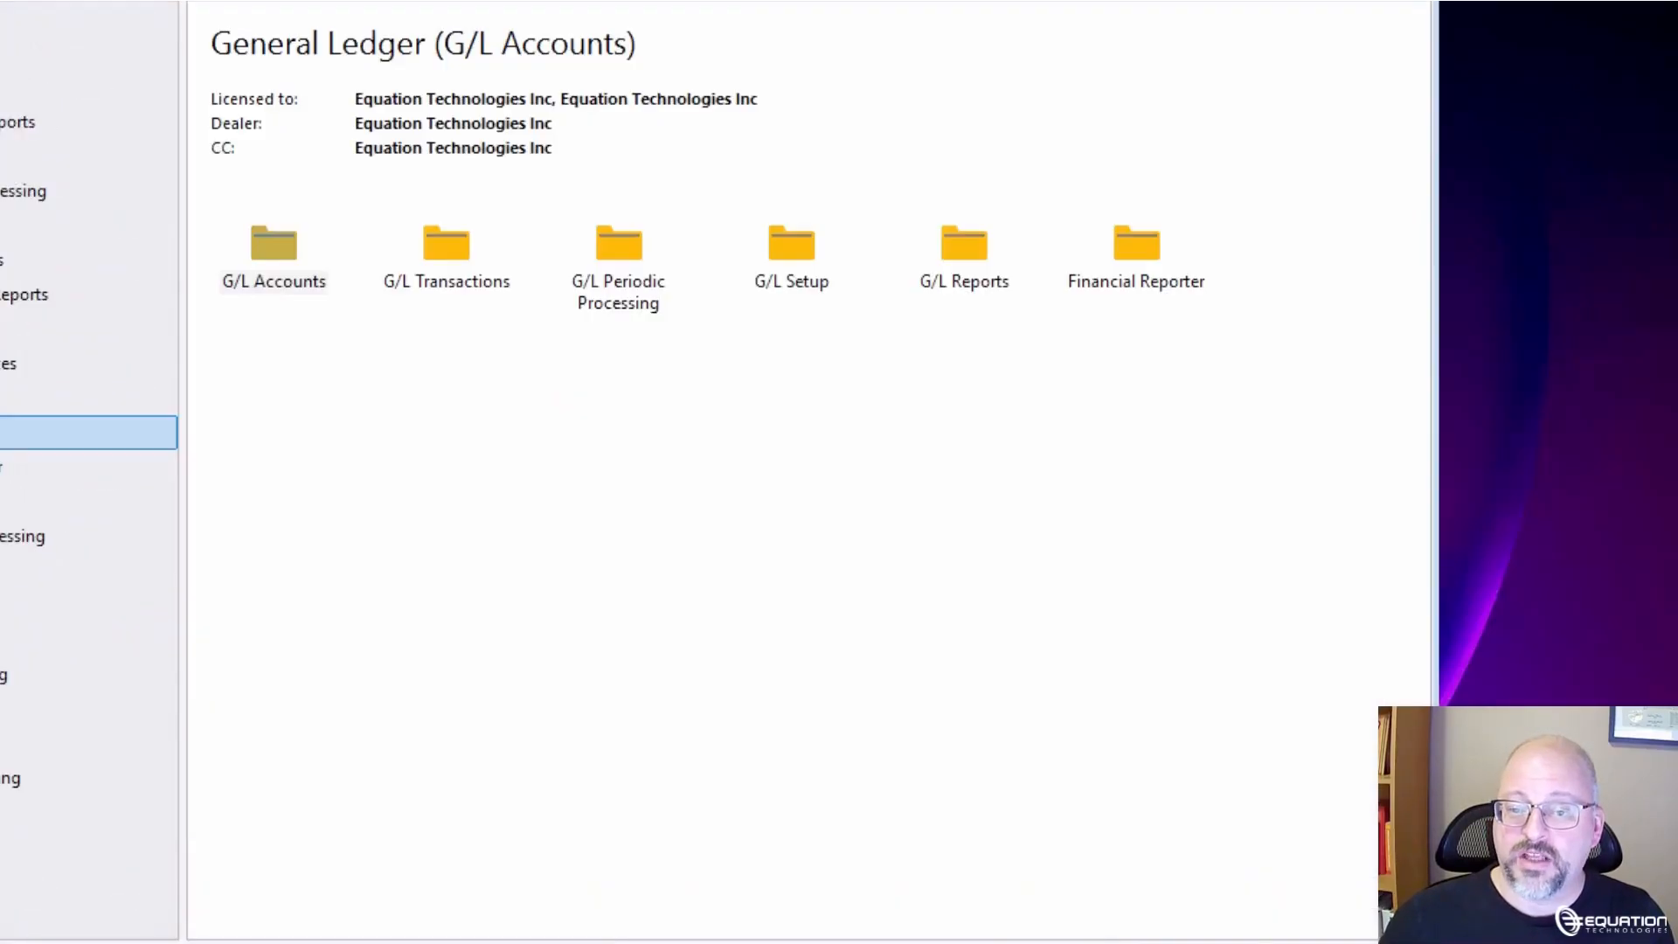
Step: Open the latest A/R batch, 000235, from the G/L Batch List with posted and deleted batches shown
{"action": "left_click", "coordinate": [7, 640]}
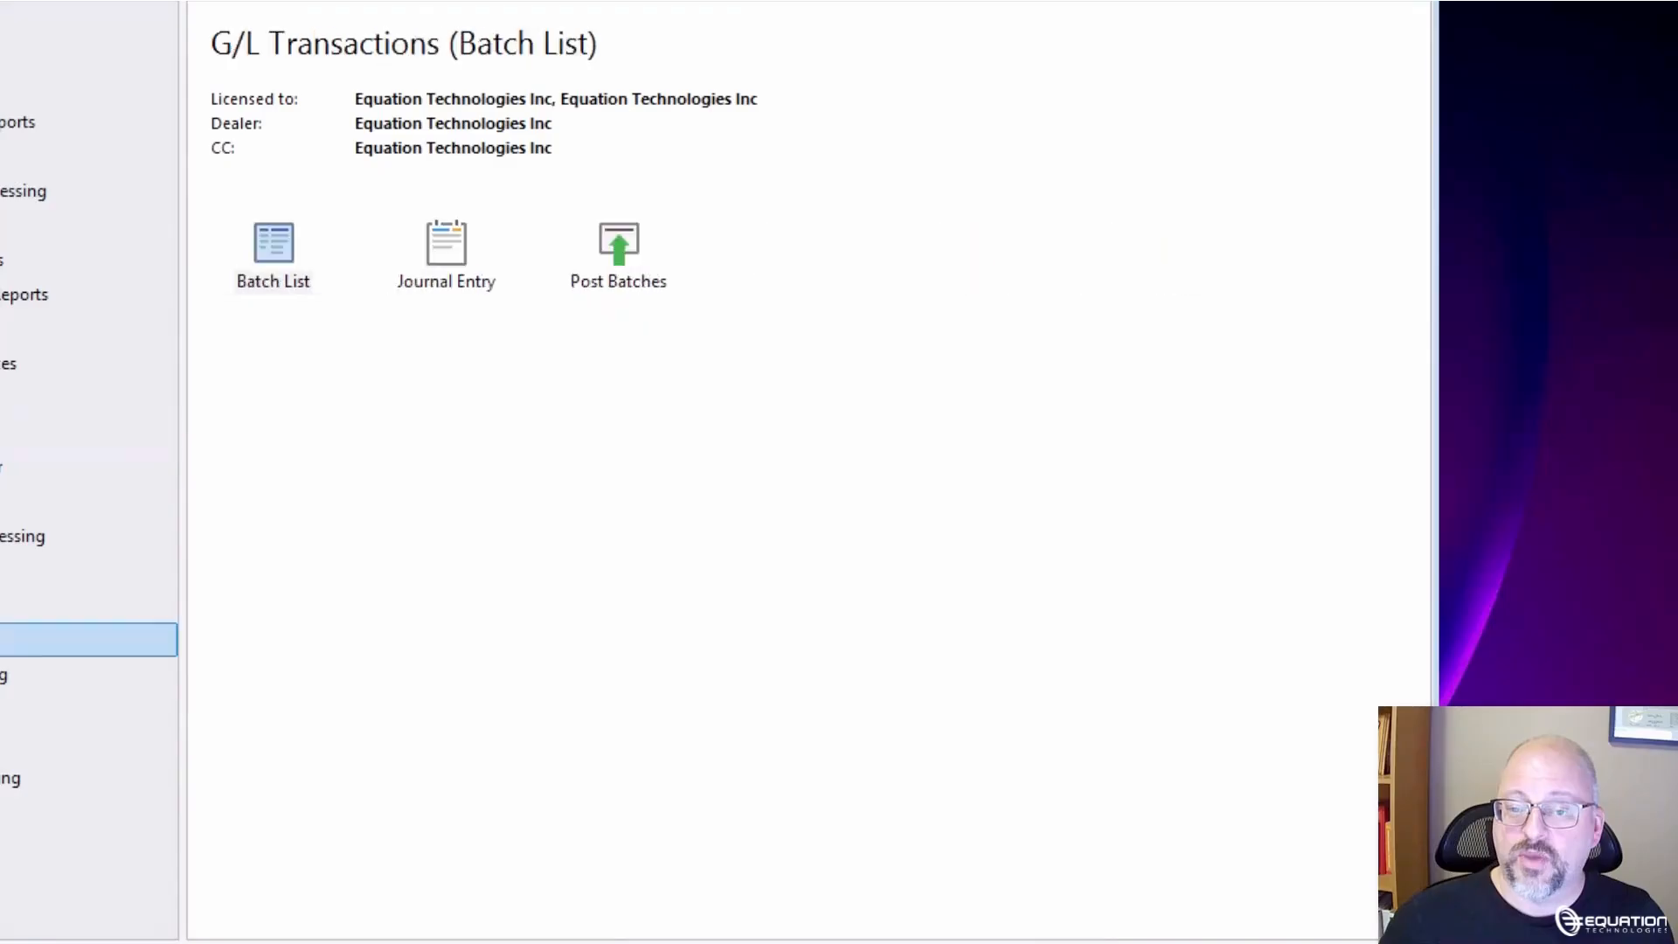
{"action": "double_click", "coordinate": [280, 262]}
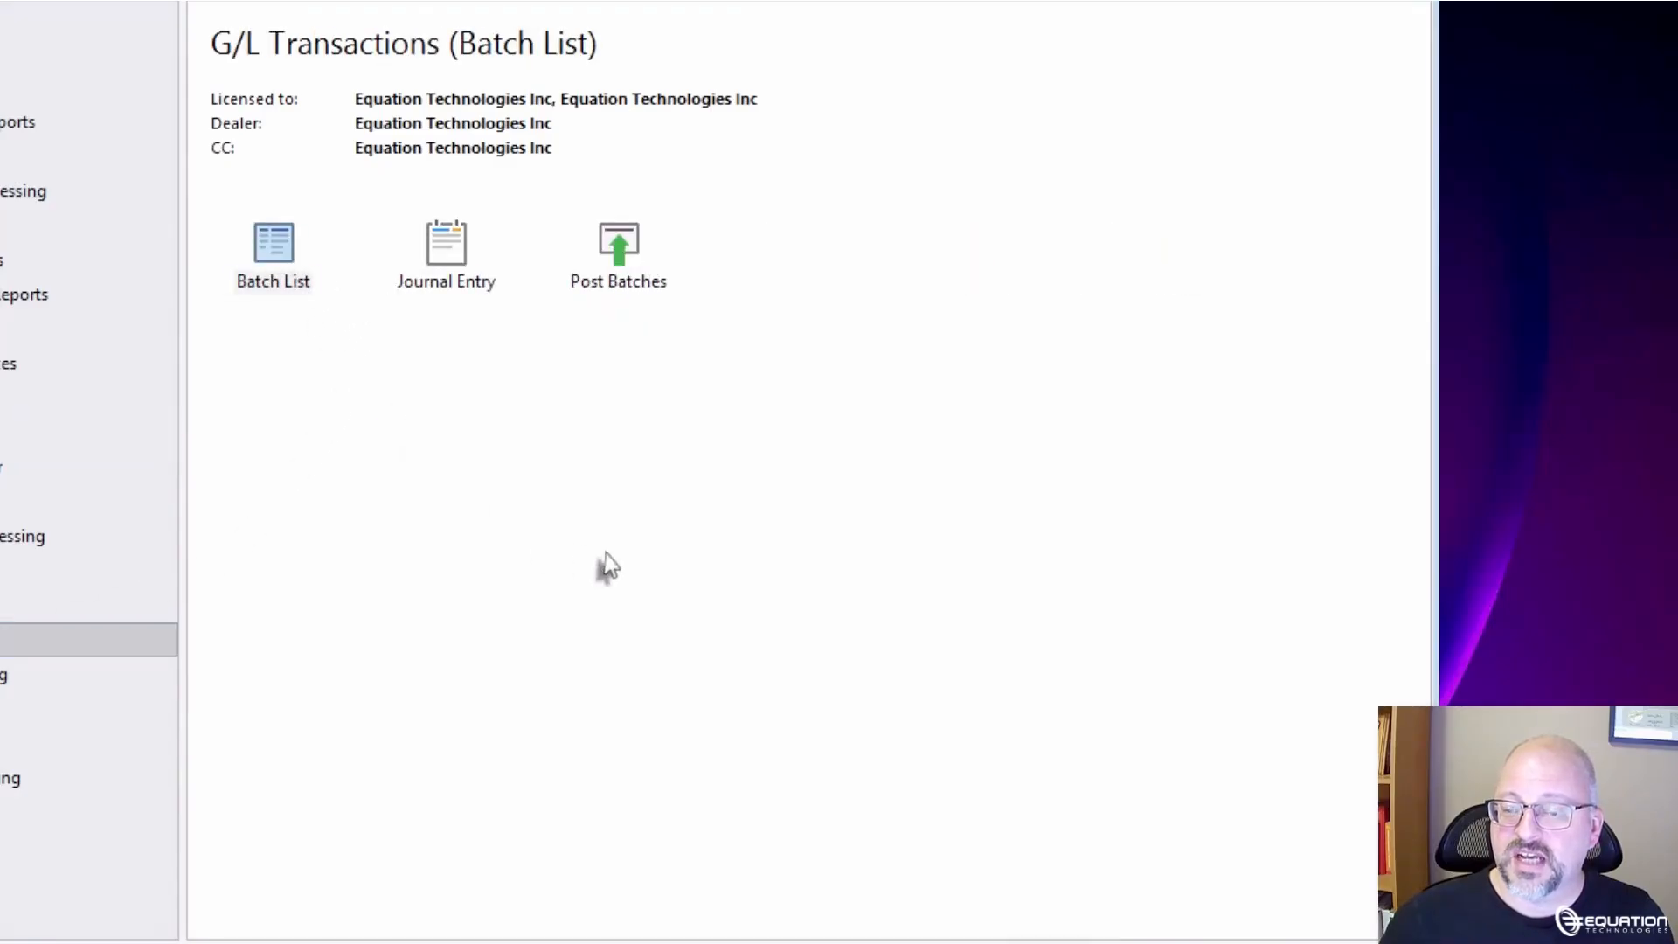
{"action": "left_click", "coordinate": [681, 272]}
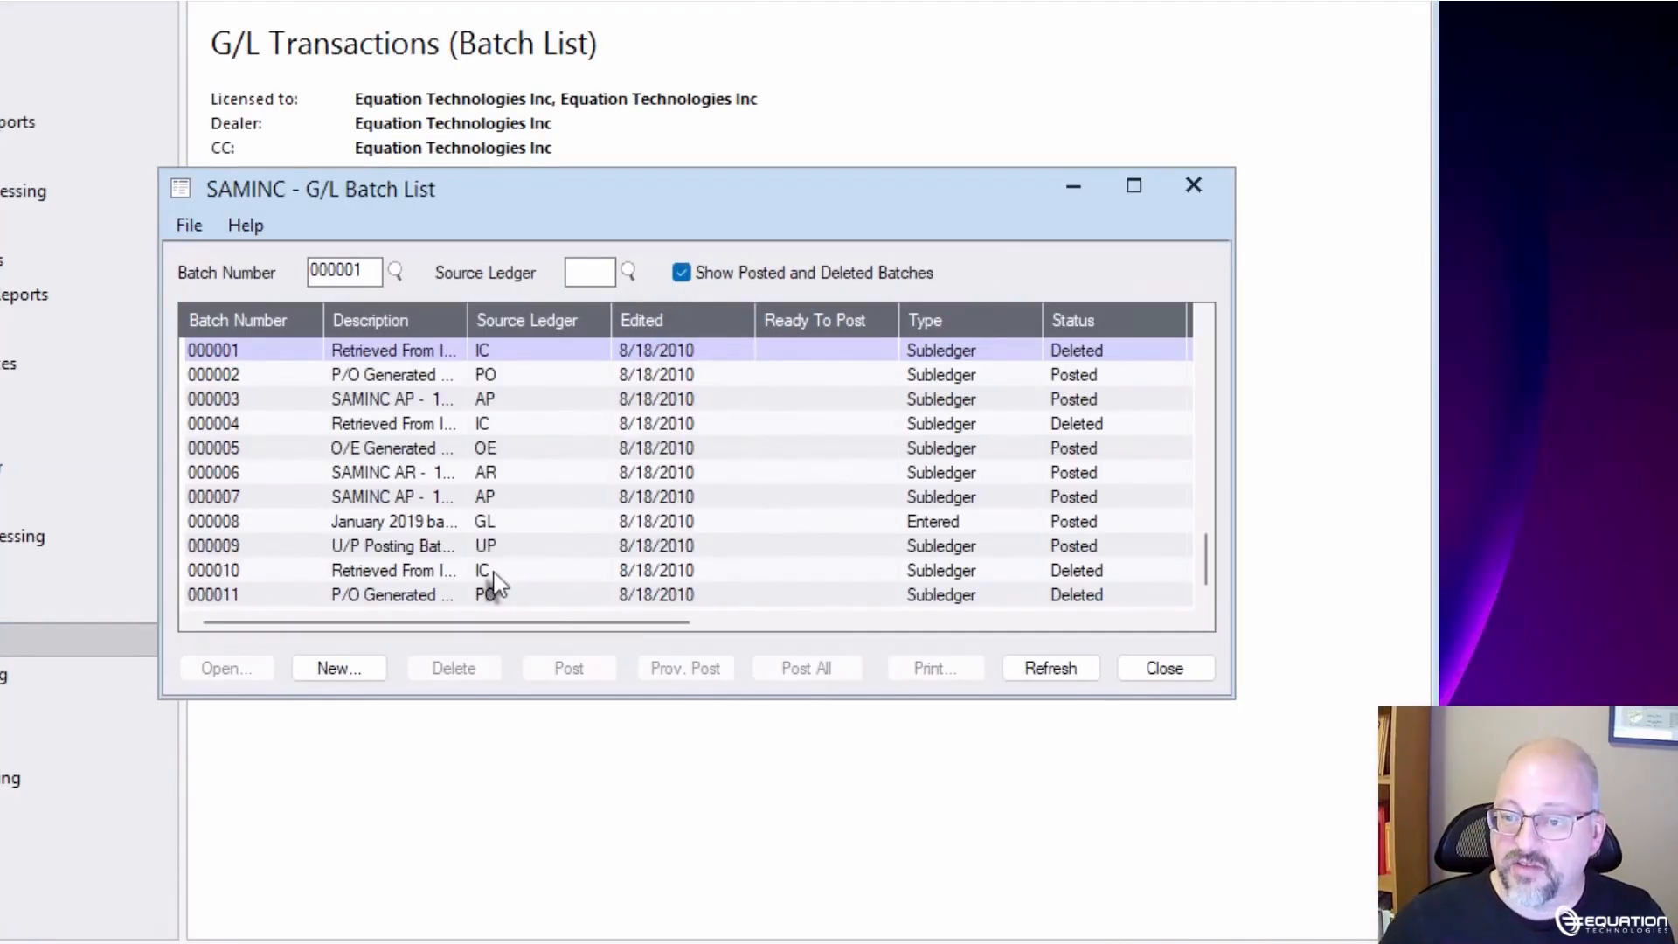
{"action": "left_click", "coordinate": [487, 574]}
{"action": "key", "text": "End"}
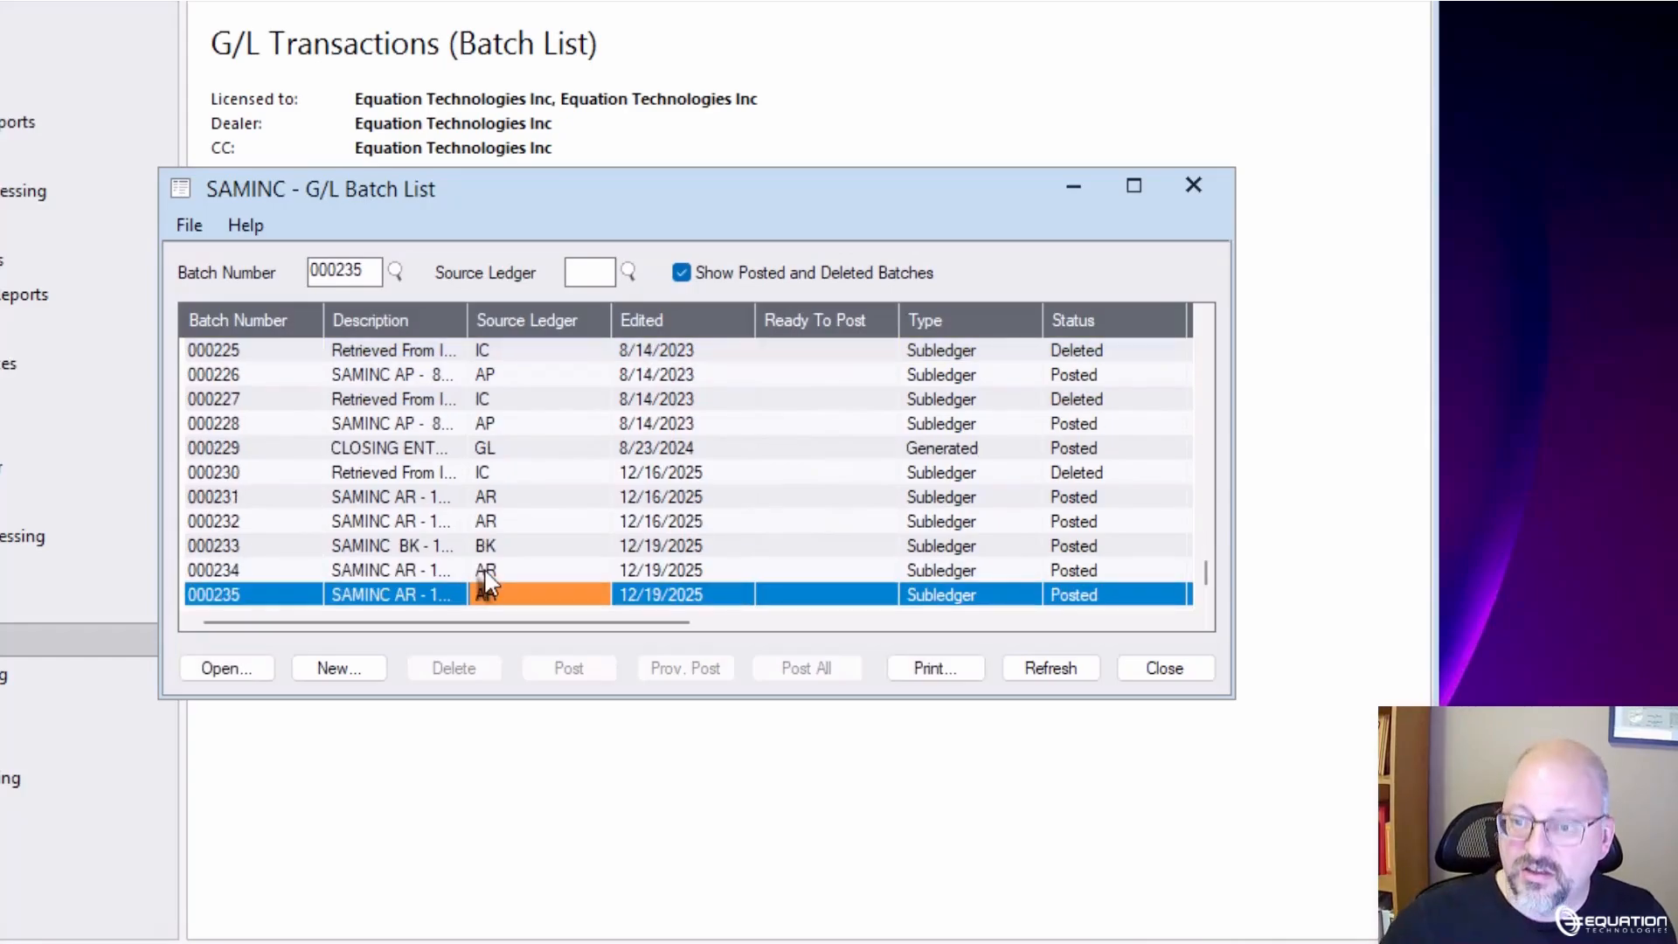
{"action": "double_click", "coordinate": [383, 600]}
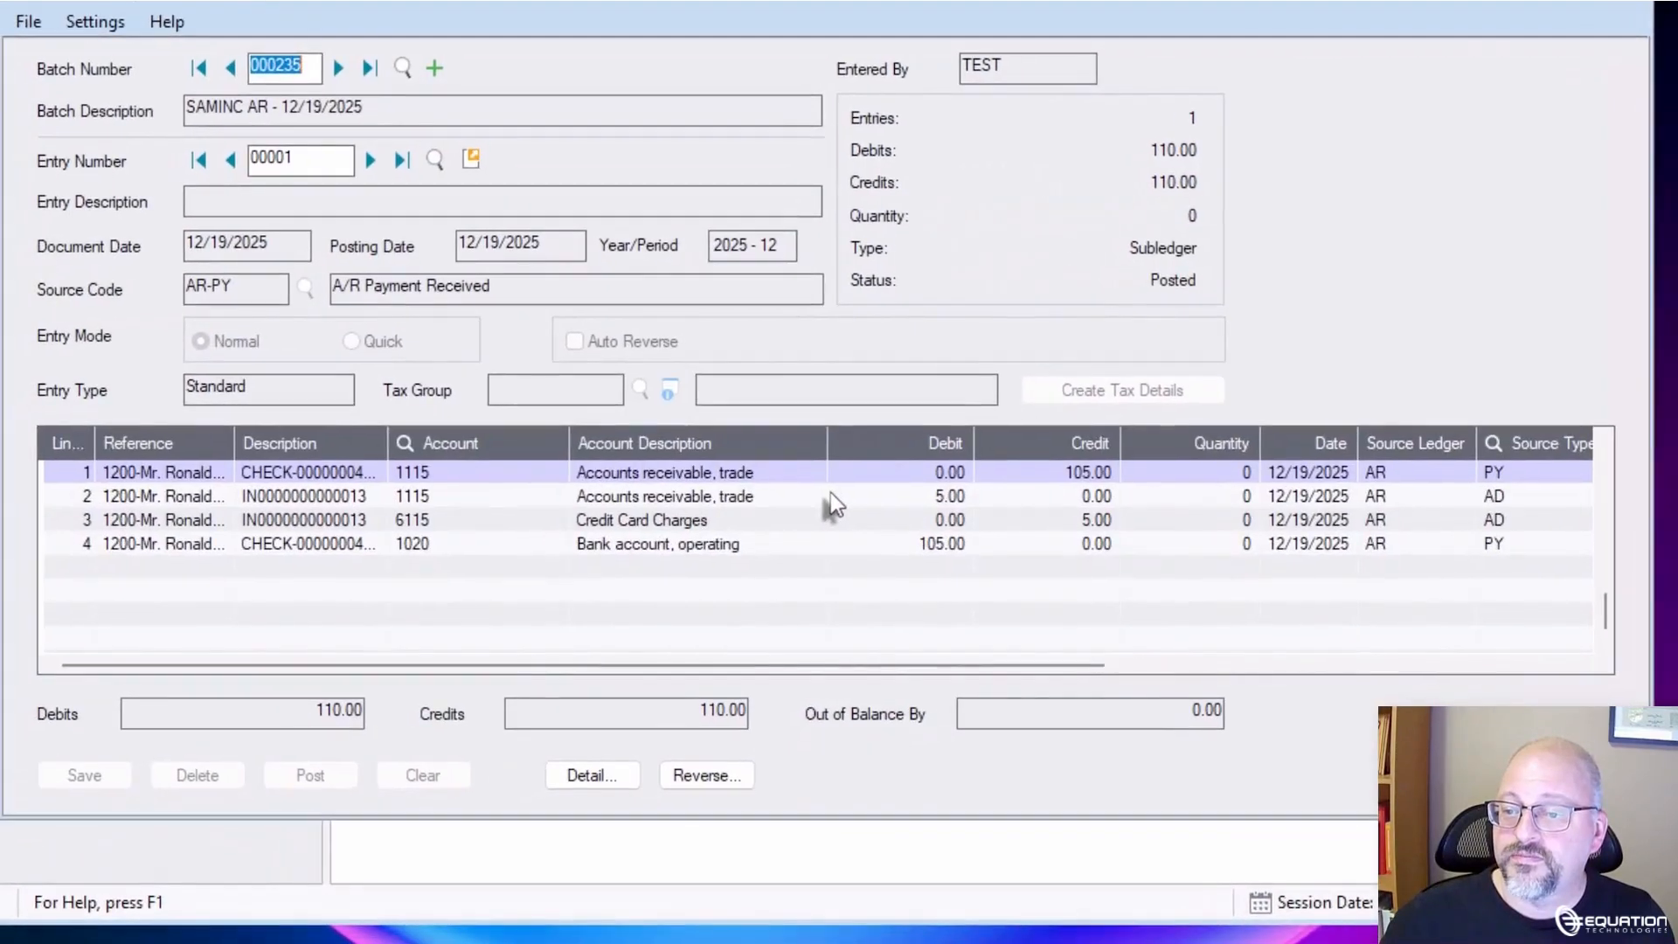
Step: Review the debit and credit of each journal line for accounts receivable, credit card charges and the bank account
{"action": "left_click", "coordinate": [681, 495]}
{"action": "left_click", "coordinate": [1070, 472]}
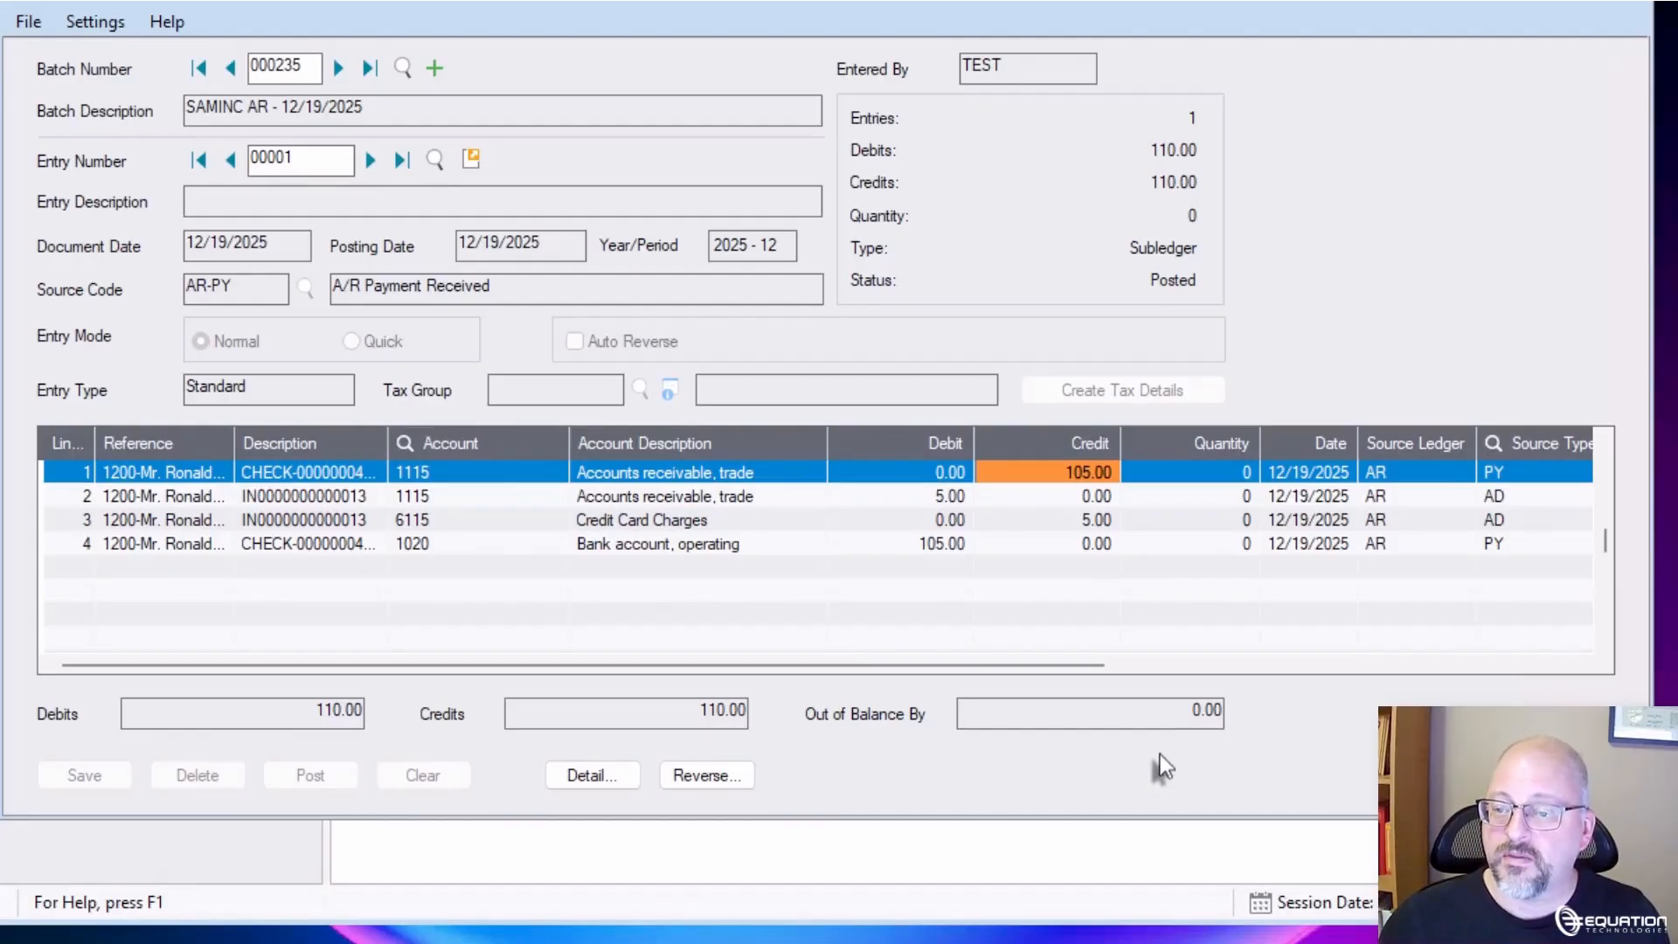
{"action": "left_click", "coordinate": [890, 498]}
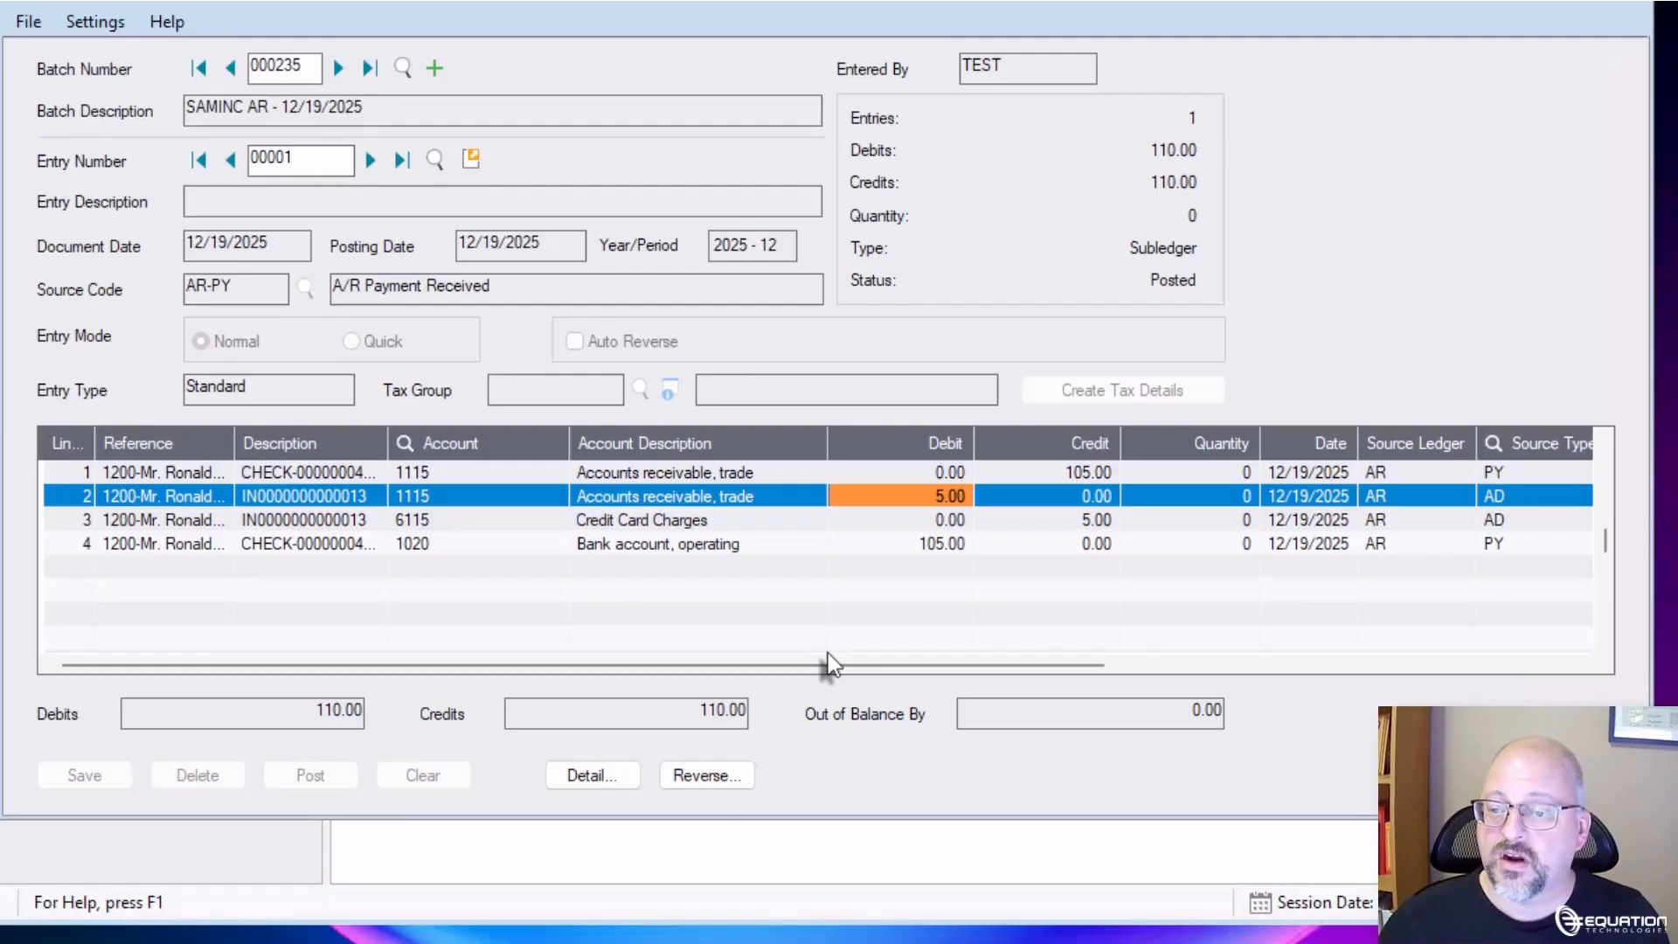
{"action": "left_click", "coordinate": [918, 521]}
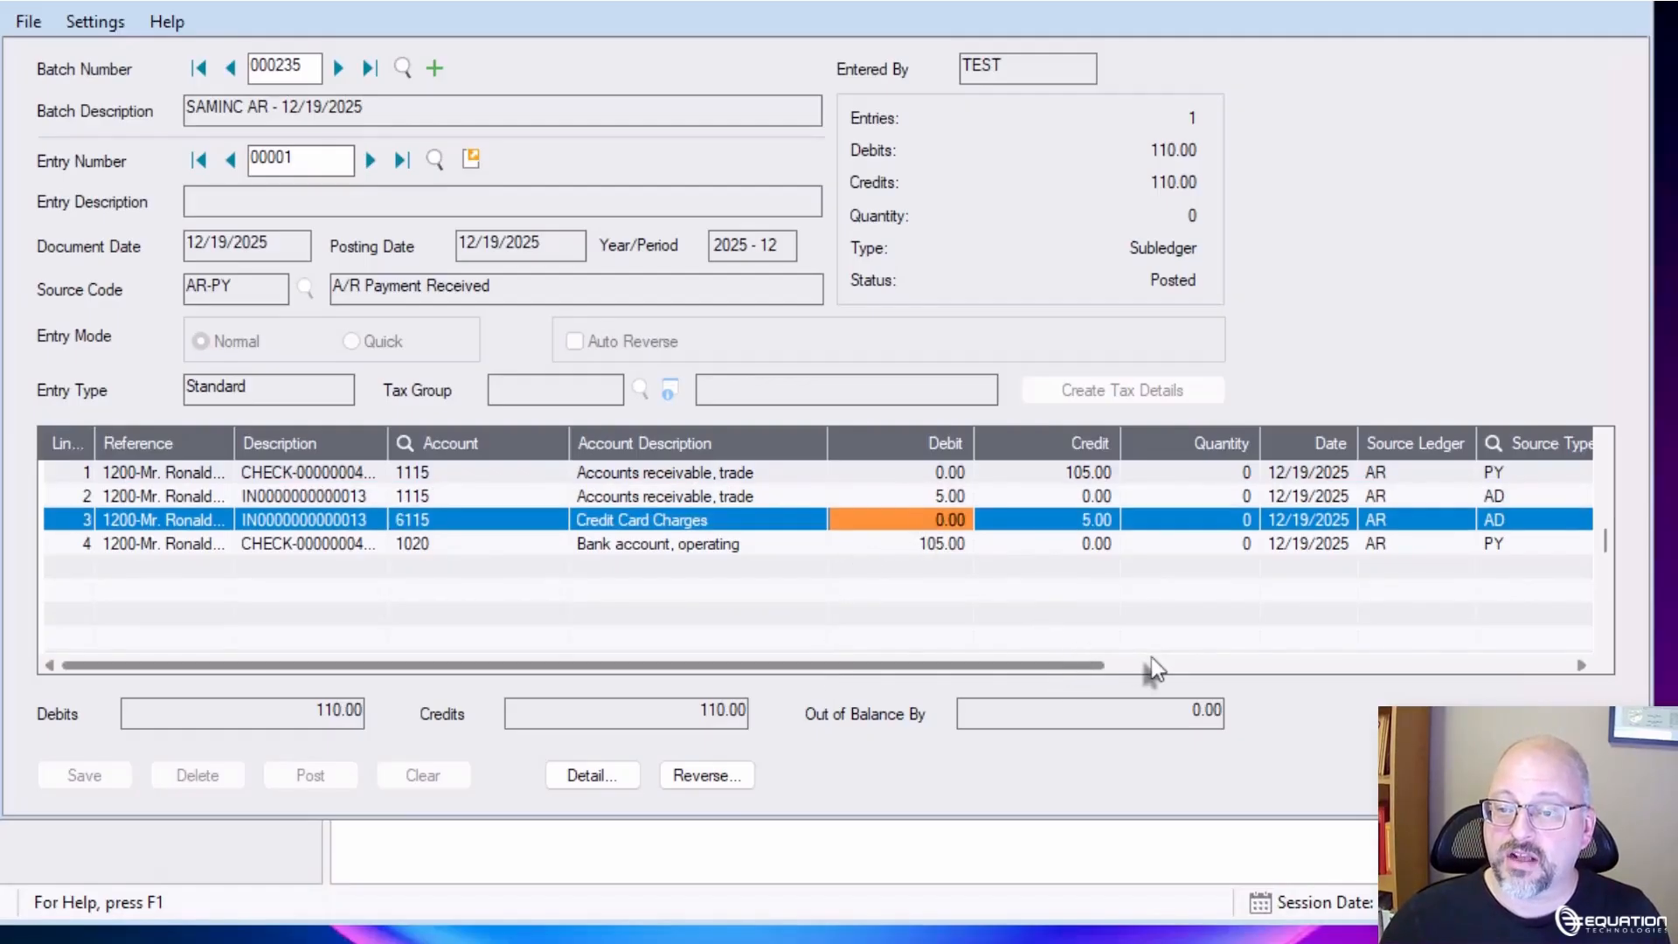
{"action": "left_click", "coordinate": [957, 546]}
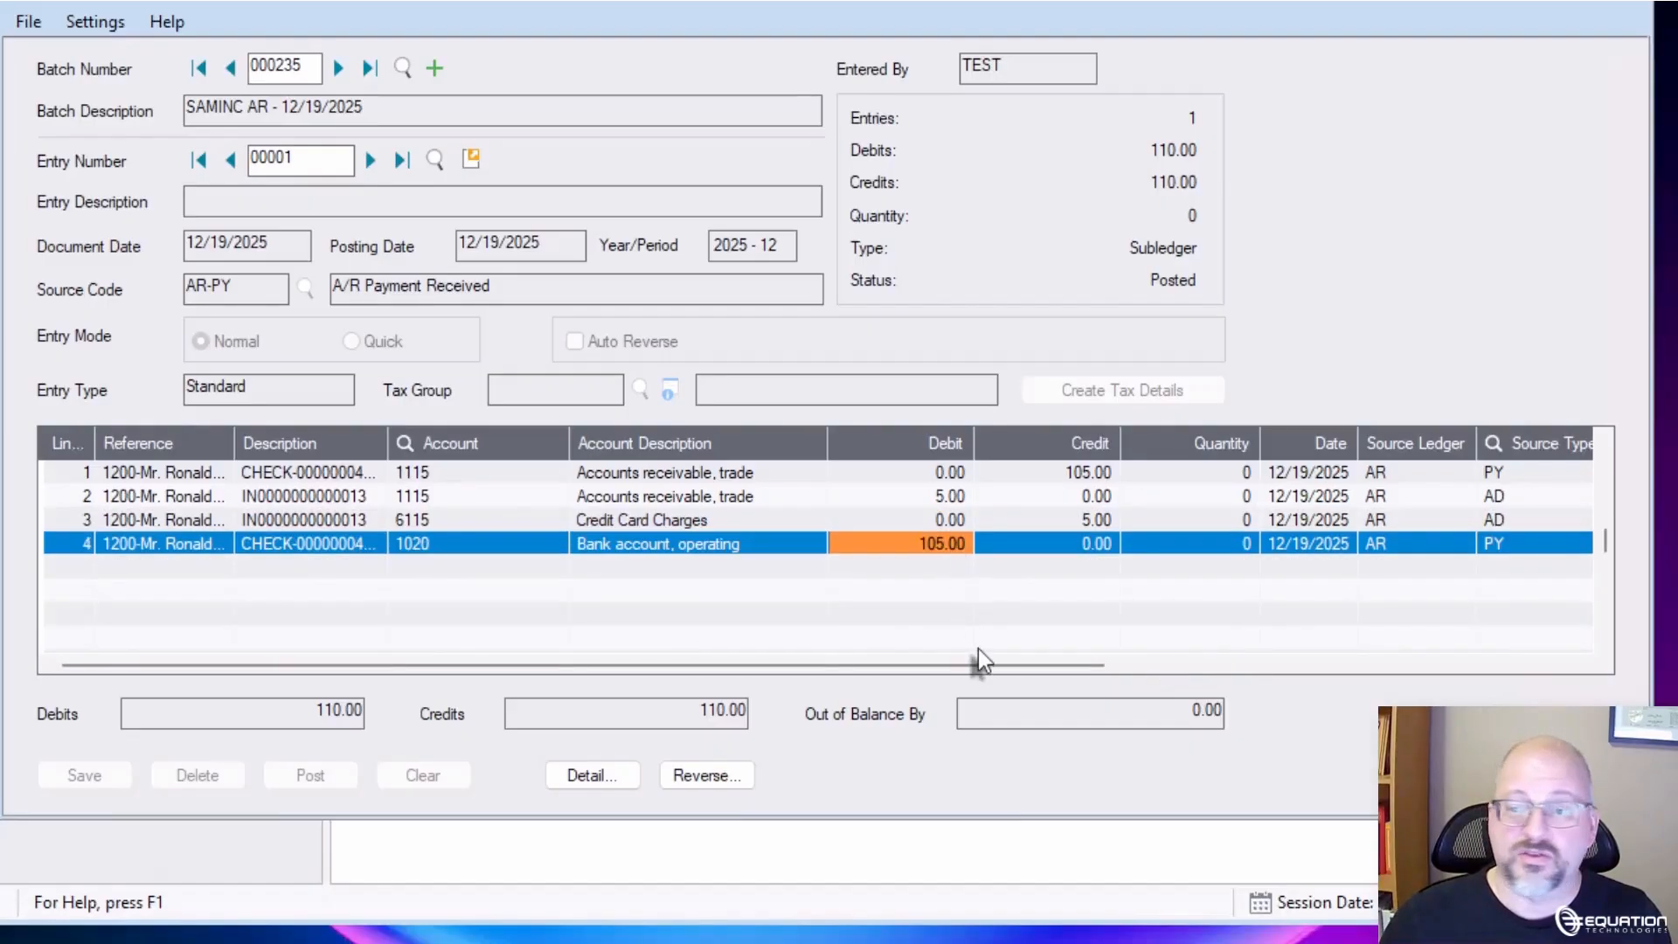